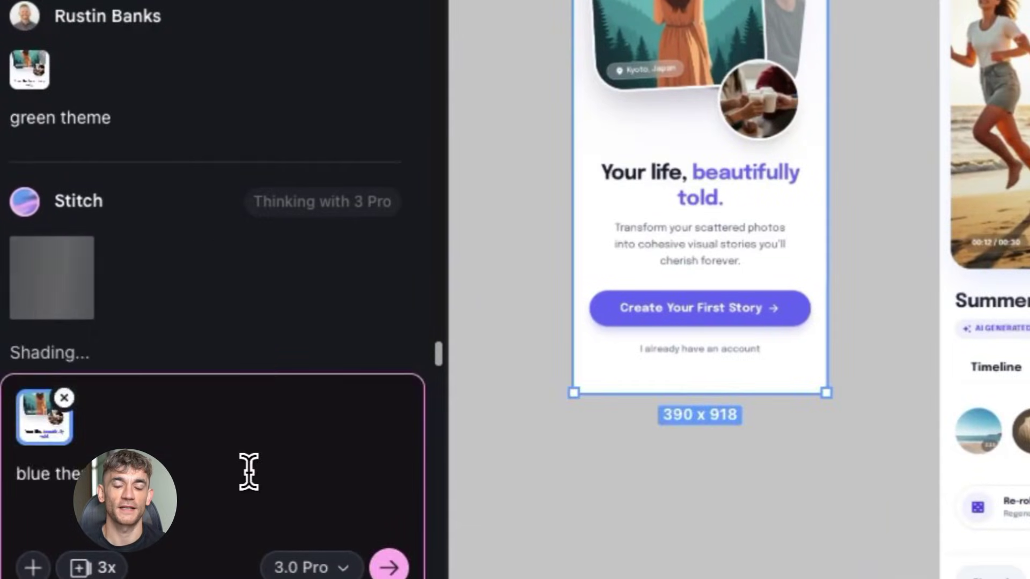
# - Generate a clickable prototype from the six selected doorbell installation screens
pyautogui.write('red with')
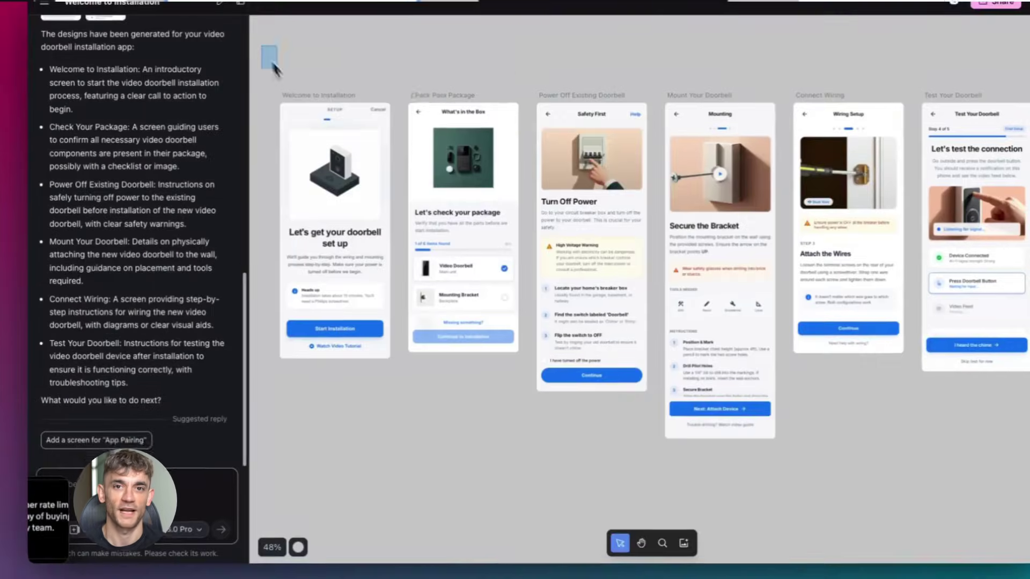
pyautogui.moveTo(273, 67); pyautogui.dragTo(954, 268)
pyautogui.click(528, 73)
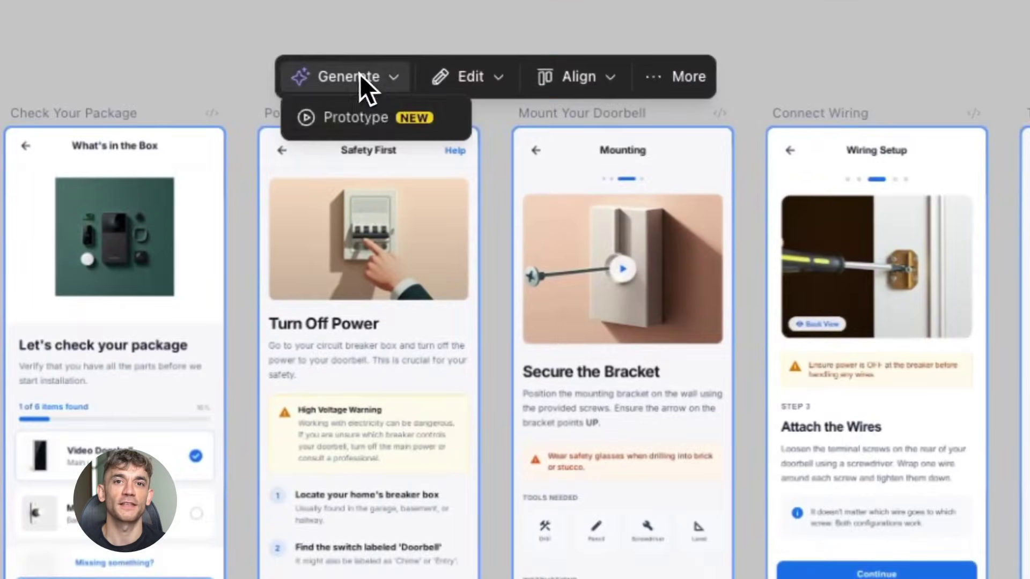
pyautogui.click(362, 123)
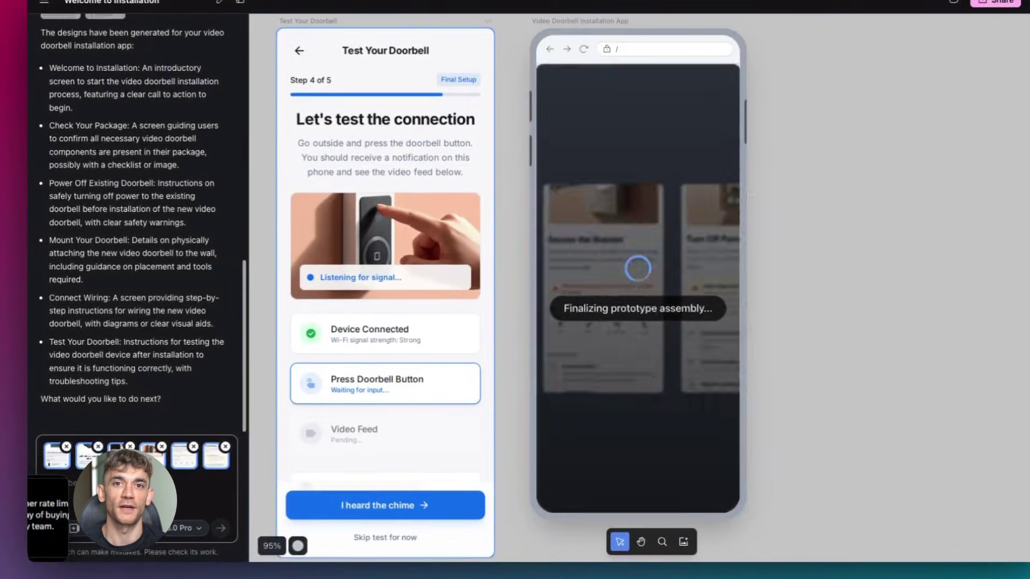
# - Click through the prototype: tick Mounting Screws, continue, and start installation to the power-off step
pyautogui.click(993, 527)
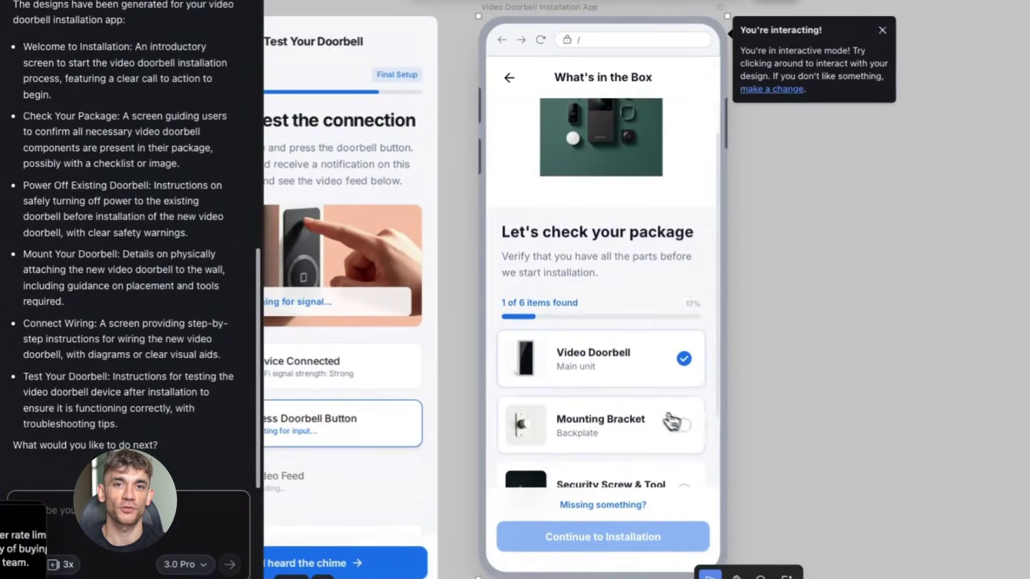
pyautogui.click(683, 462)
pyautogui.scroll(-1, 682, 453)
pyautogui.click(603, 536)
pyautogui.click(598, 501)
# - Open Edit Prototype and begin requesting 'Let's add a slide in transition between' screens
pyautogui.click(583, 2)
pyautogui.click(346, 105)
pyautogui.write("Let's add a slide in transition between")
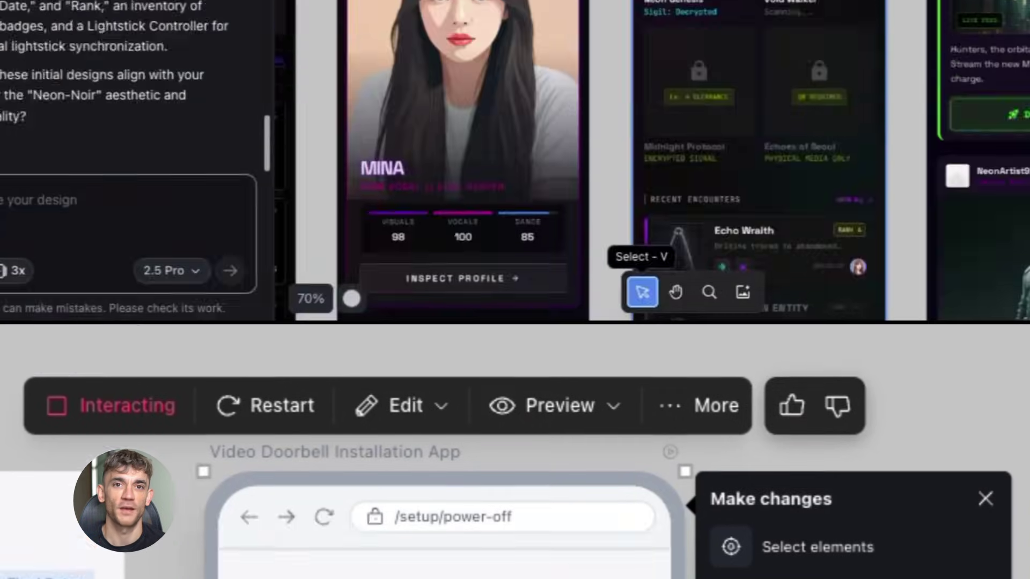
# - Use the ⌘K command search to run Zoom to Fit, then turn on Zen Mode
pyautogui.press('super+k')
pyautogui.write('zoom to')
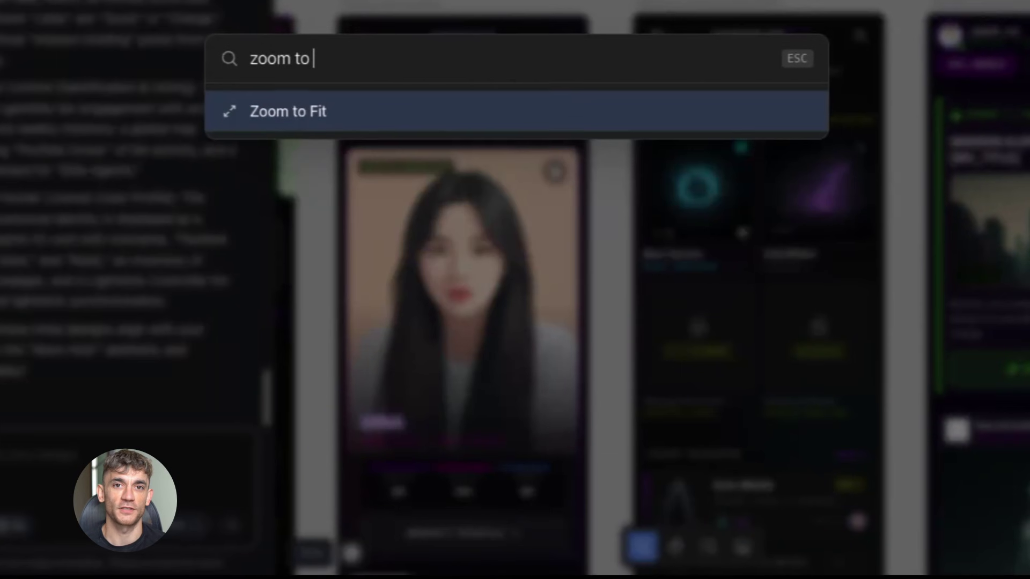
pyautogui.press('Return')
pyautogui.press('super+k')
pyautogui.write('zen')
pyautogui.press('Return')
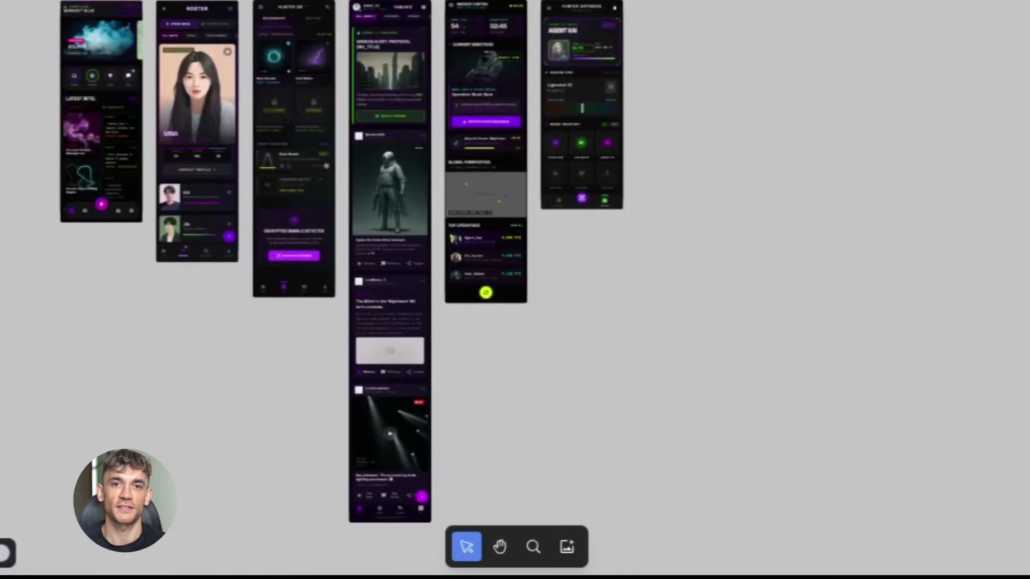
# - Step through the screens from the first one to Roster and Hunter Database
pyautogui.press('super+k')
pyautogui.press('Escape')
pyautogui.hotkey('shift', '2')
pyautogui.press('super+Right')
pyautogui.press('super+Right')
pyautogui.press('super+Right')
pyautogui.press('super+Right')
pyautogui.press('super+Right')
pyautogui.hotkey('shift', '2')
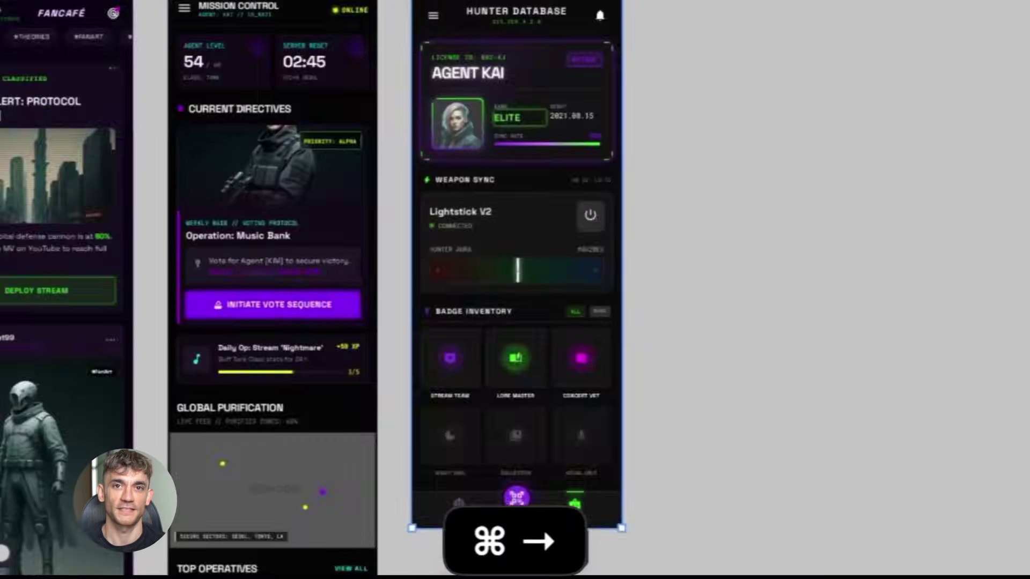
# - Run the export command from the ⌘K search
pyautogui.press('super+k')
pyautogui.write('expo')
pyautogui.press('Return')
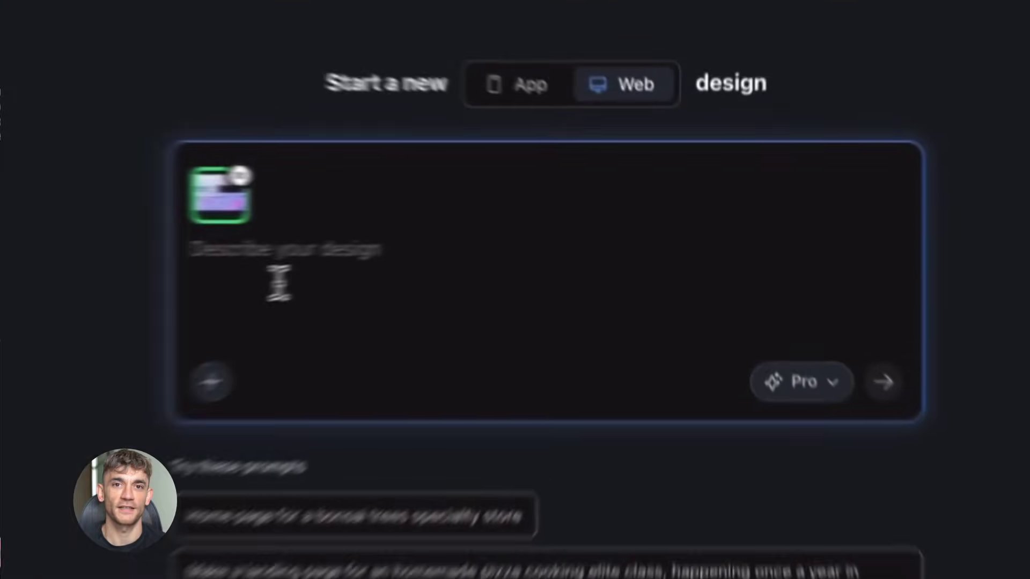
# - In Redesign mode, send the Redesign Agent home-page announcement prompt, then 'Redesign this shopping site for a Gen Z audience'
pyautogui.write('Update the Stitch home page to announce our new Redesign Agent powered by Nano Banana Pro')
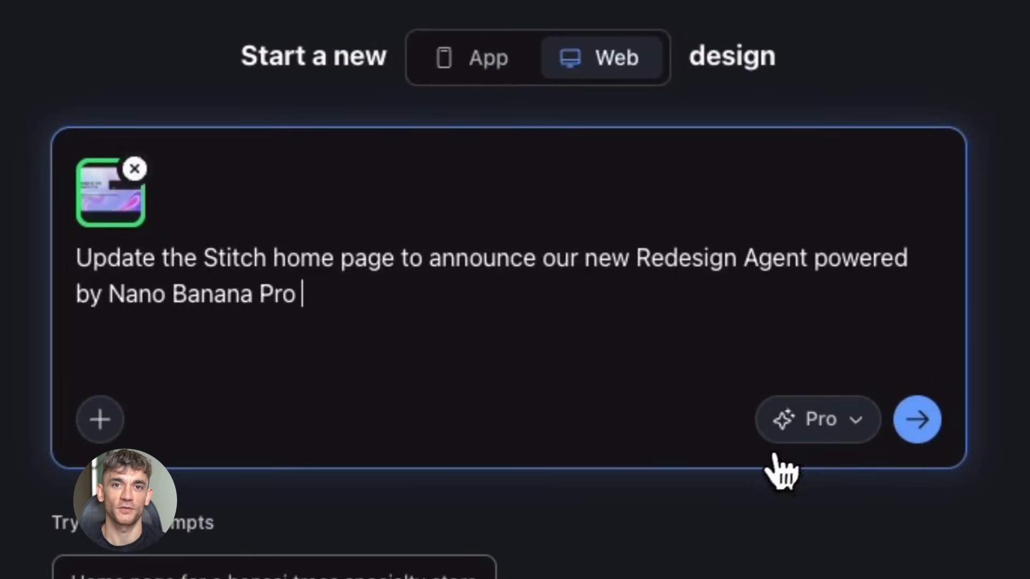
pyautogui.click(799, 429)
pyautogui.click(628, 468)
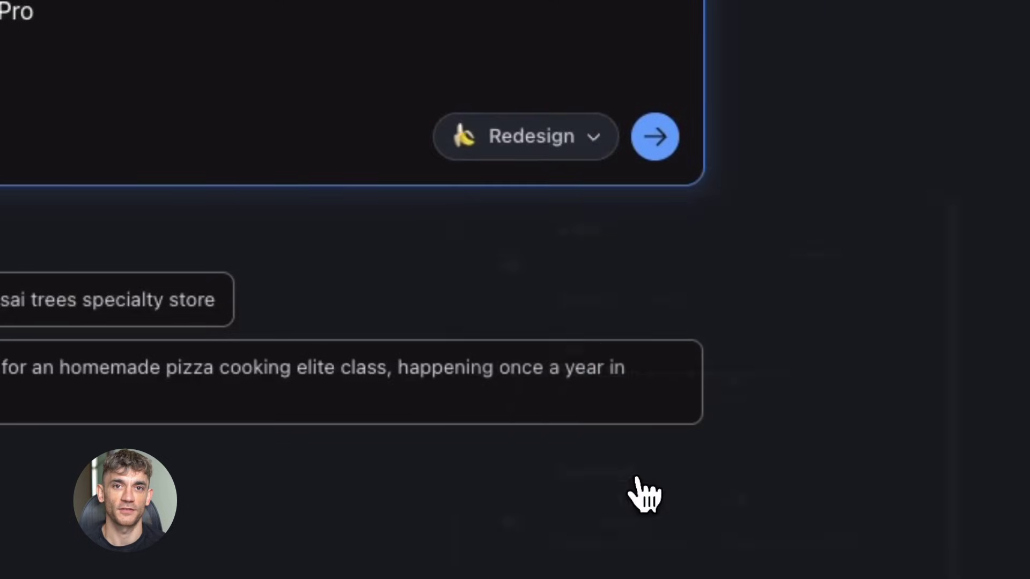
pyautogui.click(657, 145)
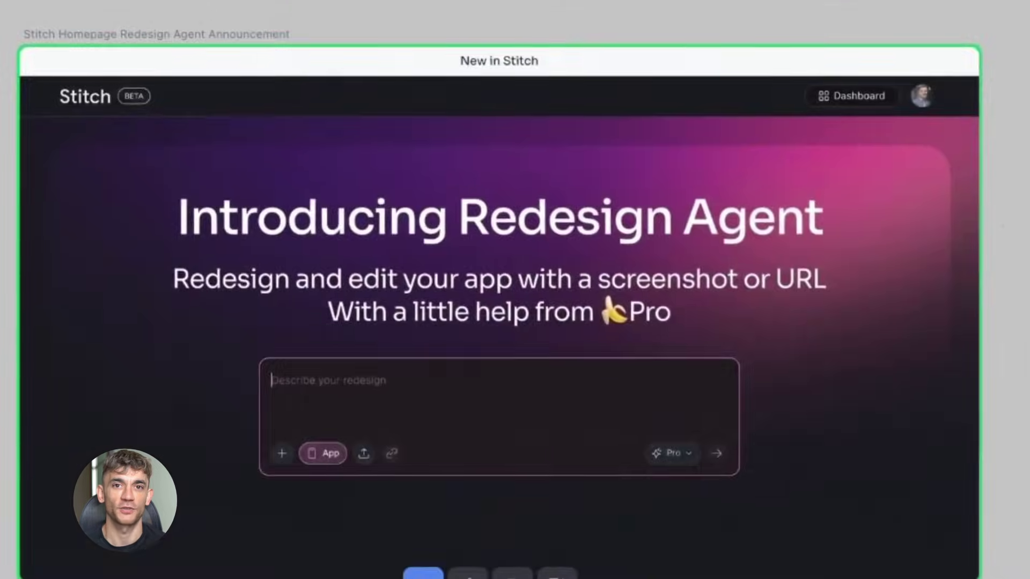
pyautogui.write('Redesign this shopping site ')
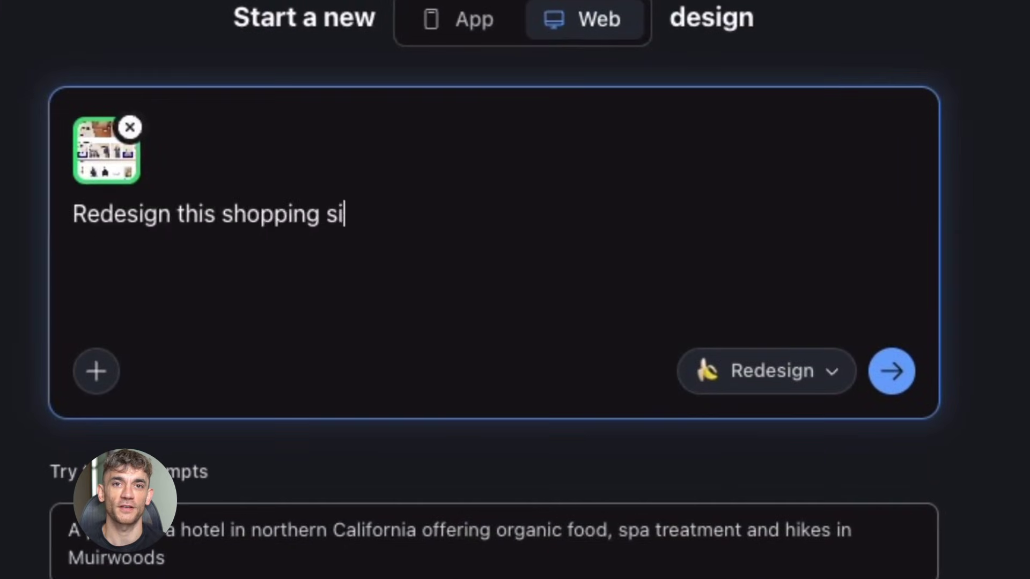
pyautogui.write('for a Gen Z audience')
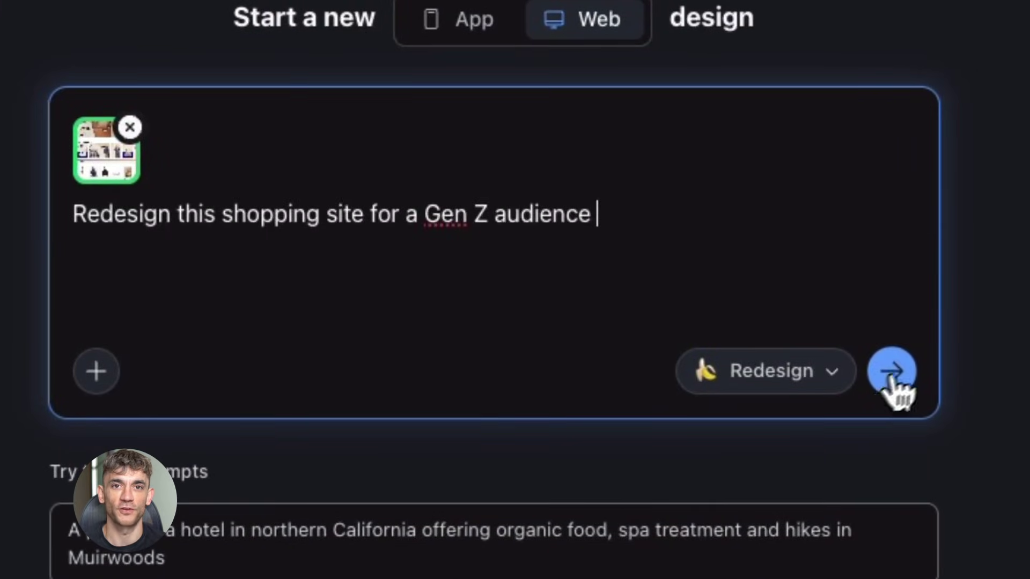
pyautogui.click(892, 371)
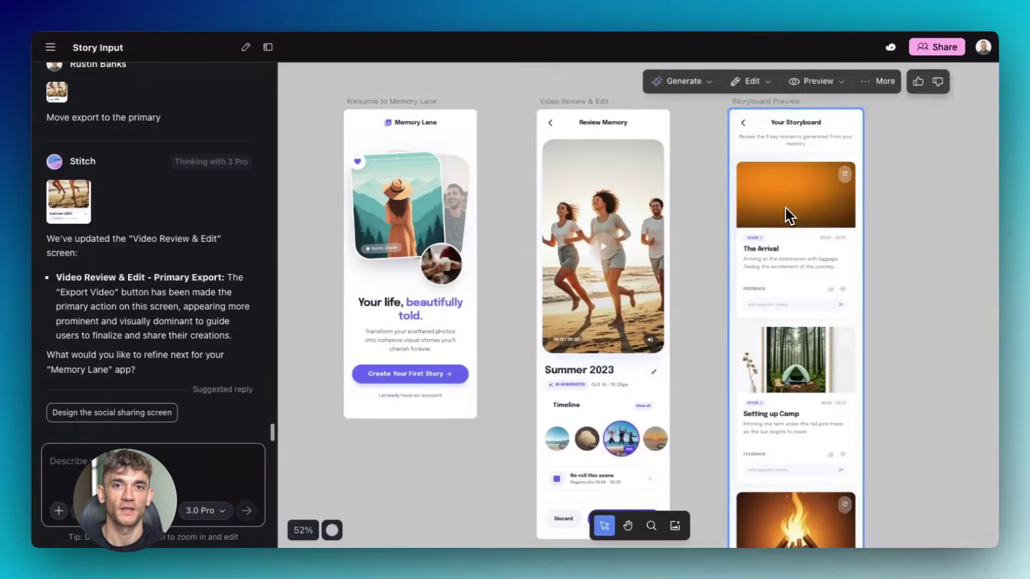
# - With the Memory Lane welcome screen selected, request 'green theme', 'blue' and 'red with dark theme'
pyautogui.click(410, 225)
pyautogui.write('green theme')
pyautogui.press('Return')
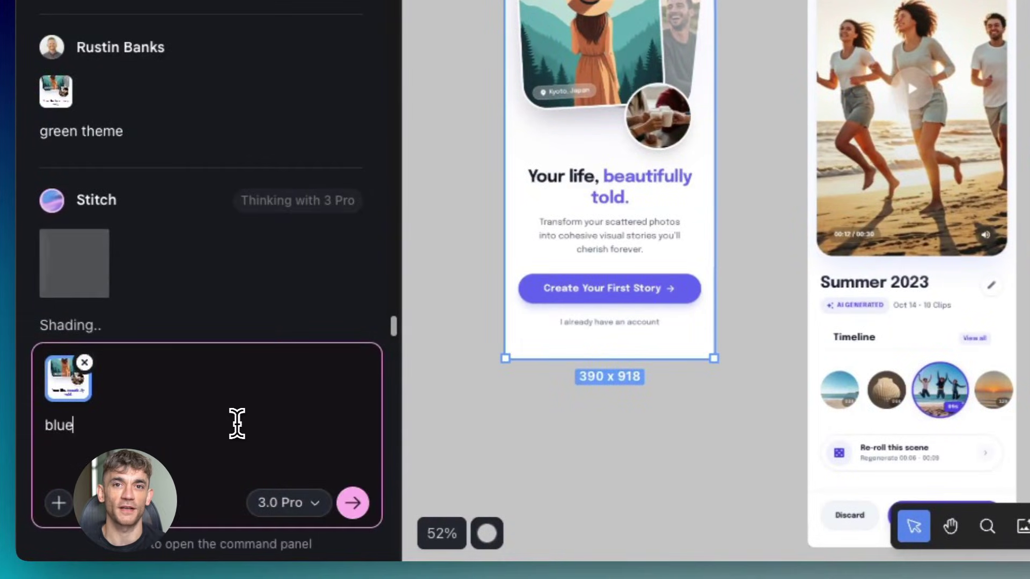
pyautogui.write('blue')
pyautogui.press('Return')
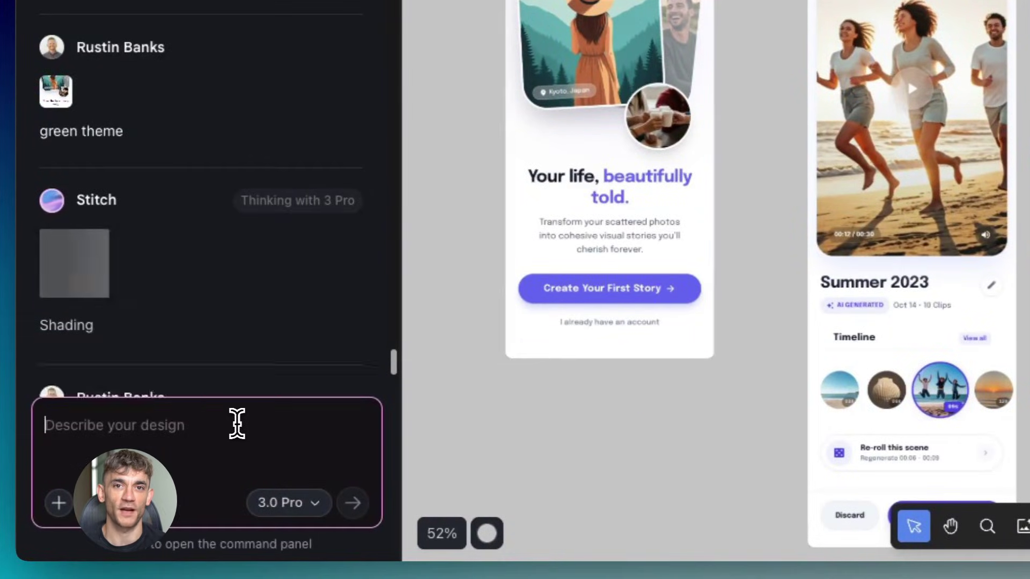
pyautogui.write('red with dark theme')
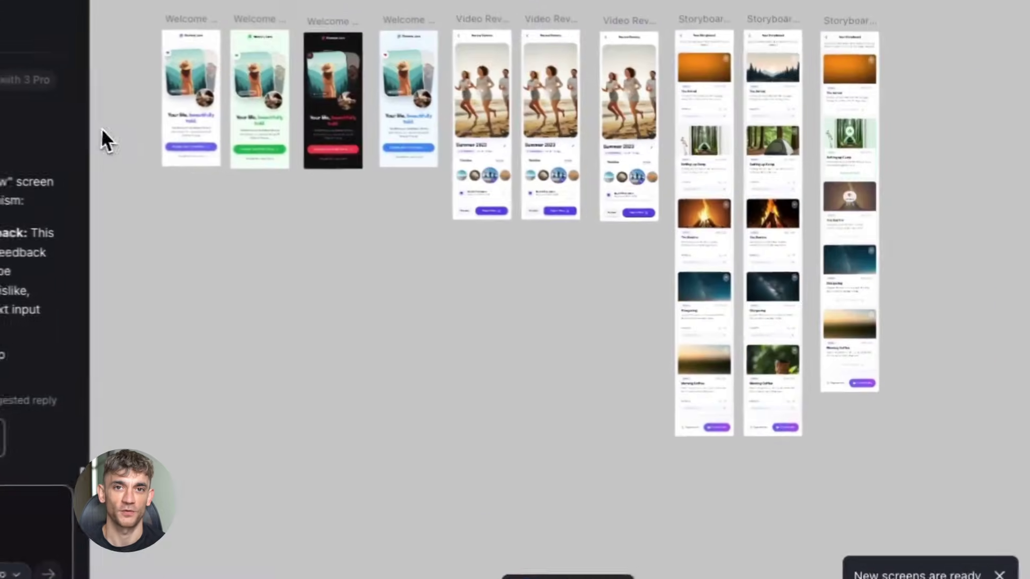
# - Select the green welcome variant, then marquee-select all six doorbell installation screens
pyautogui.scroll(5, 141, 101)
pyautogui.scroll(3, 141, 101)
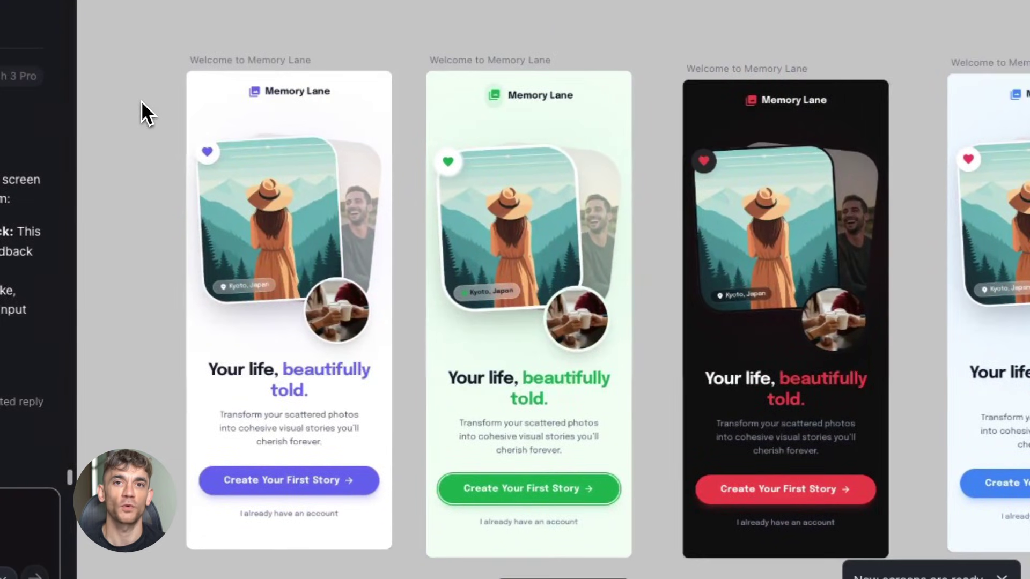
pyautogui.hscroll(2, 411, 283)
pyautogui.click(411, 284)
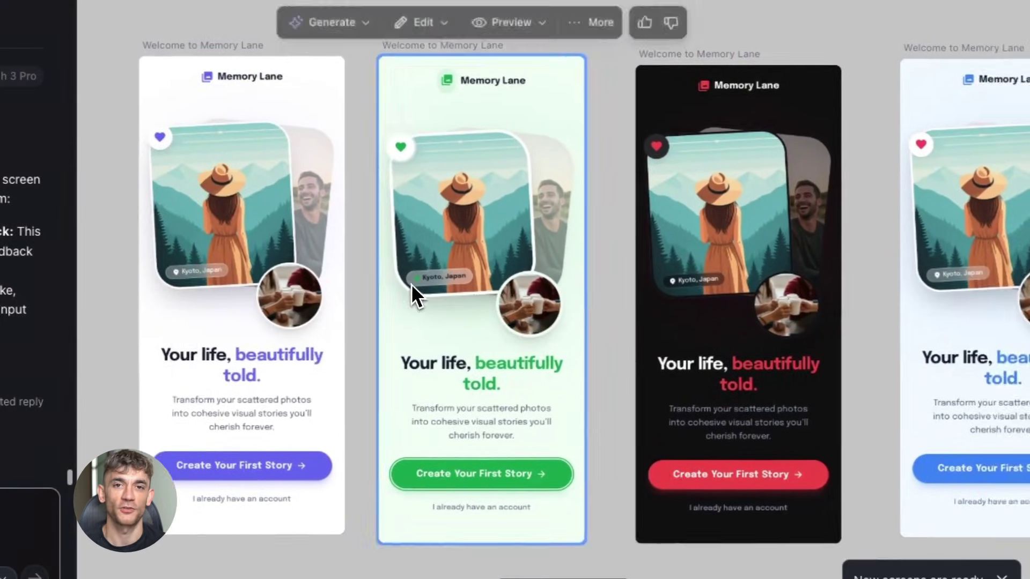
pyautogui.hscroll(5, 410, 284)
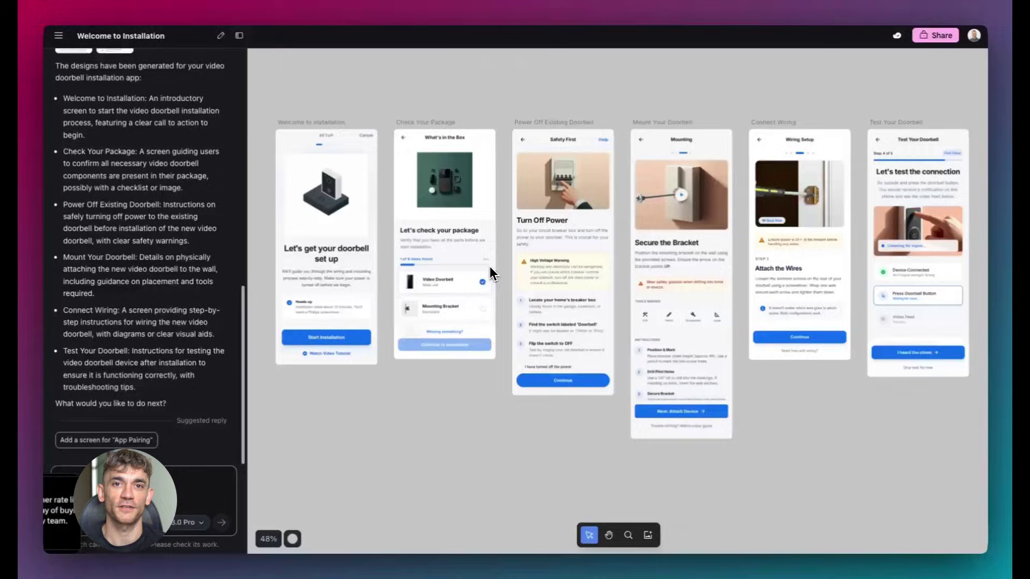
pyautogui.click(361, 138)
pyautogui.moveTo(262, 75); pyautogui.dragTo(905, 291)
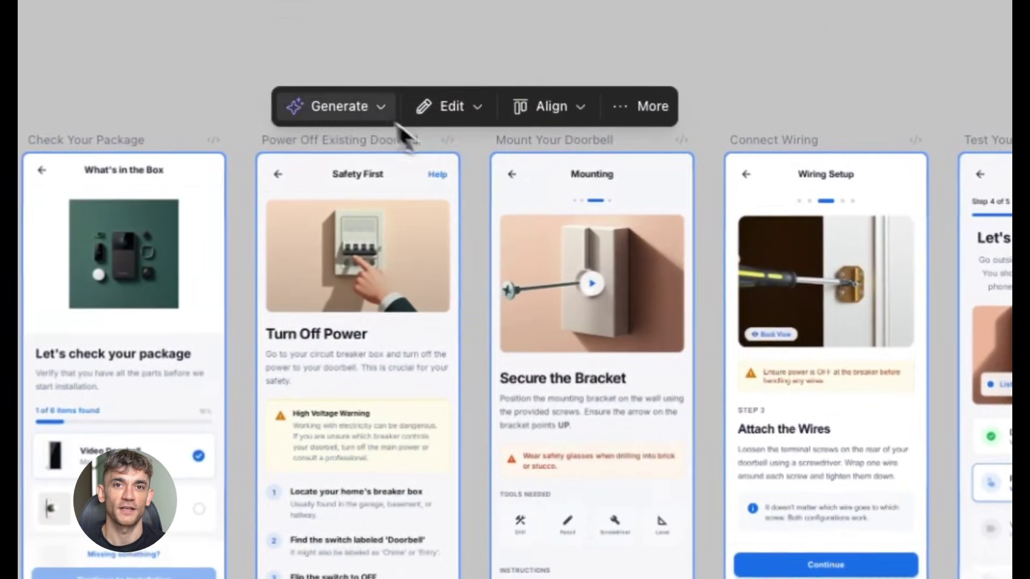
# - Create a prototype from the selected doorbell screens and start interacting with it
pyautogui.click(557, 104)
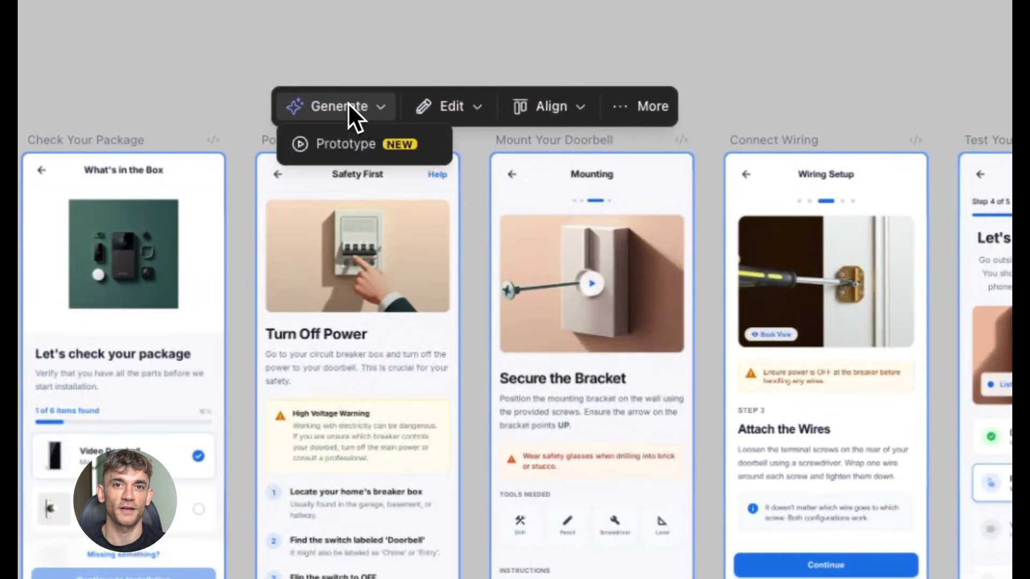
pyautogui.click(352, 149)
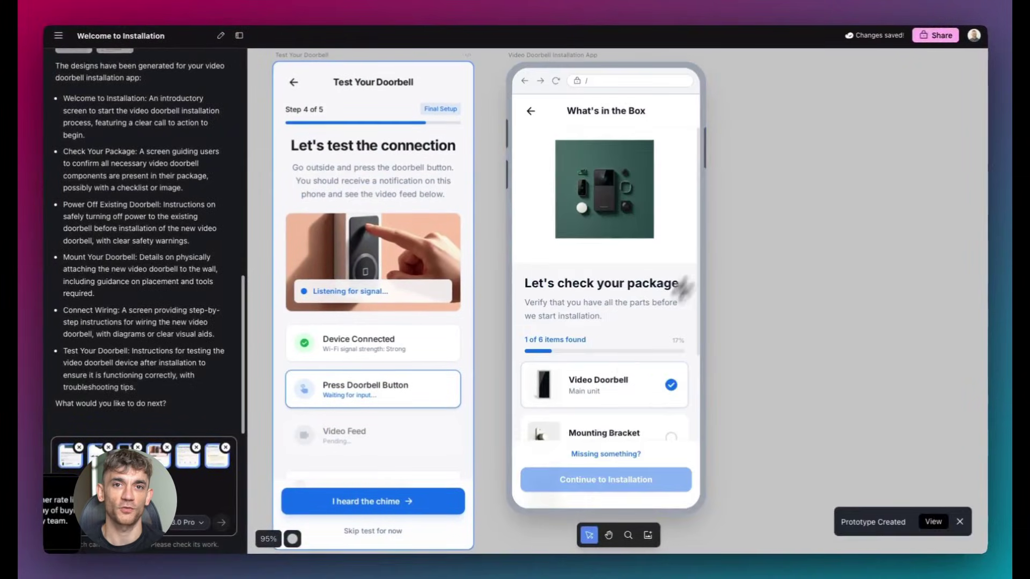
pyautogui.click(603, 141)
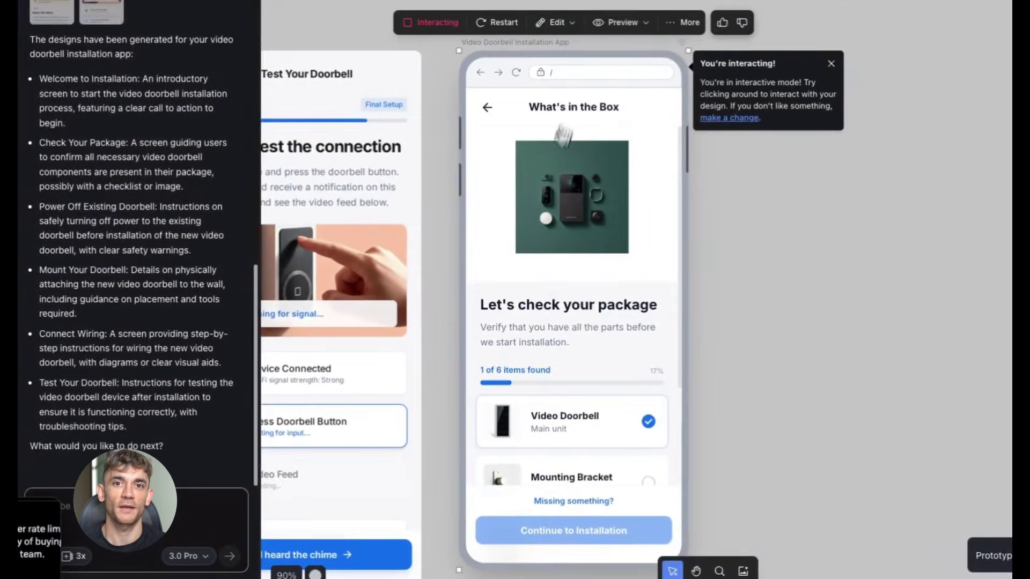
# - Tick Mounting Bracket, Mounting Screws and Chime Connector, then continue and start installation to Safety First
pyautogui.scroll(-2, 617, 322)
pyautogui.click(647, 427)
pyautogui.scroll(-3, 644, 386)
pyautogui.click(648, 461)
pyautogui.scroll(-2, 648, 453)
pyautogui.click(648, 434)
pyautogui.click(616, 528)
pyautogui.click(586, 494)
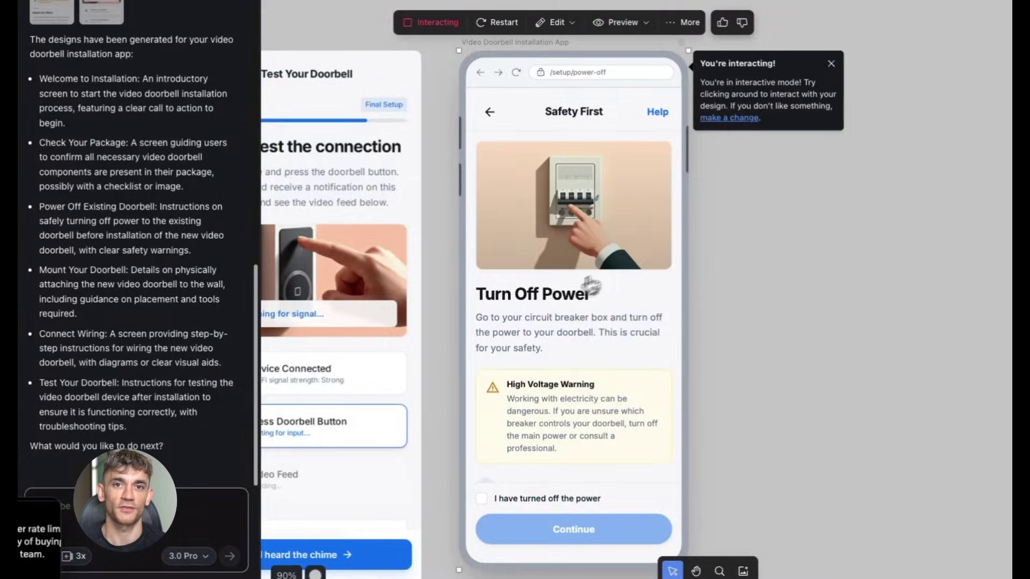
# - Open Edit Prototype's Make changes panel and focus its change request box
pyautogui.click(556, 22)
pyautogui.click(570, 45)
pyautogui.click(743, 131)
# - Zoom out and marquee-select all five Urban Botanist screens
pyautogui.write("Let's a")
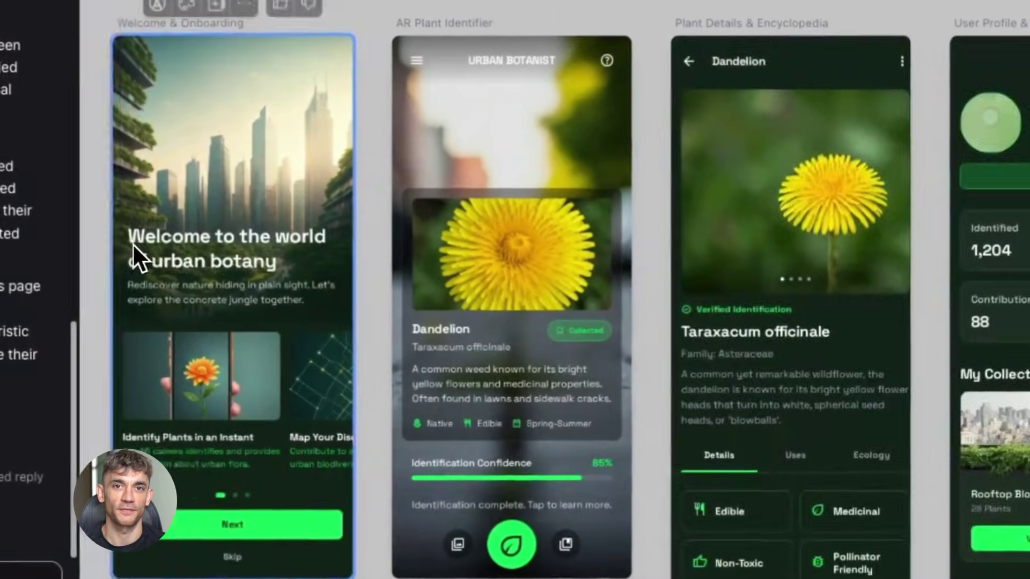
pyautogui.hscroll(2, 133, 243)
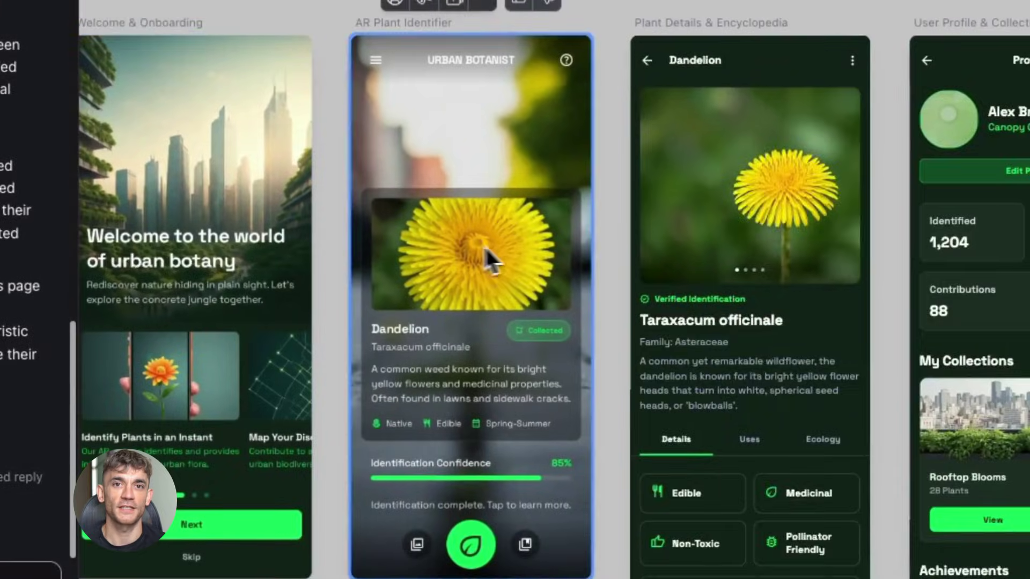
pyautogui.hscroll(5, 494, 245)
pyautogui.hscroll(7, 524, 245)
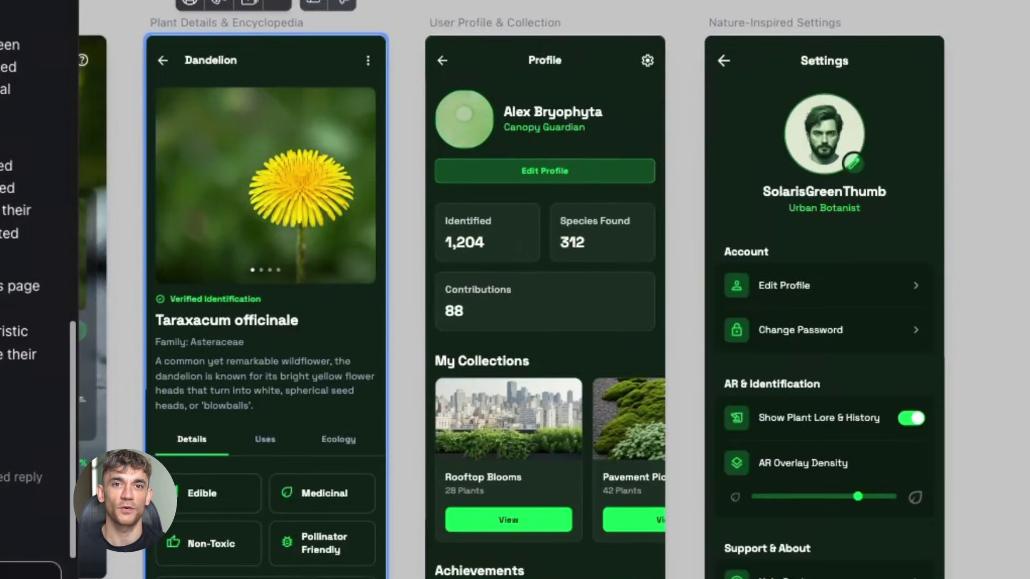
pyautogui.hotkey('shift', '1')
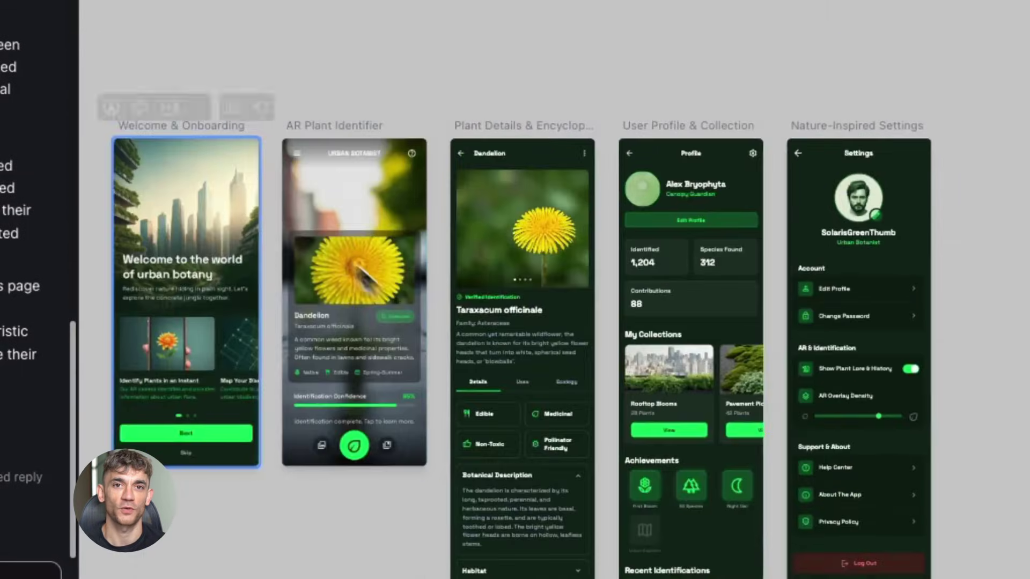
pyautogui.moveTo(127, 82); pyautogui.dragTo(935, 274)
# - Export the screens to AI Studio with a note asking to make them real
pyautogui.click(563, 102)
pyautogui.click(608, 170)
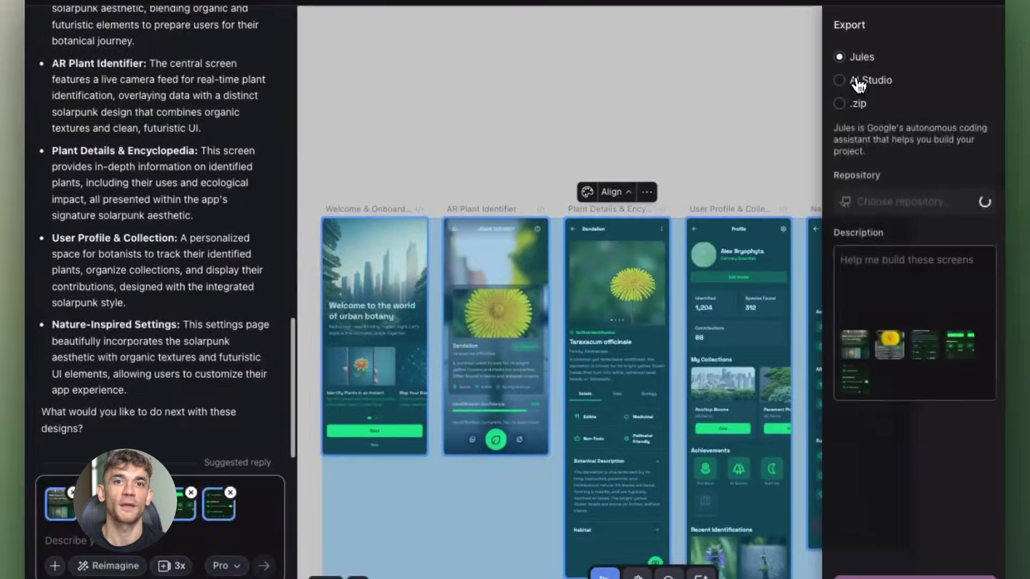
pyautogui.click(854, 80)
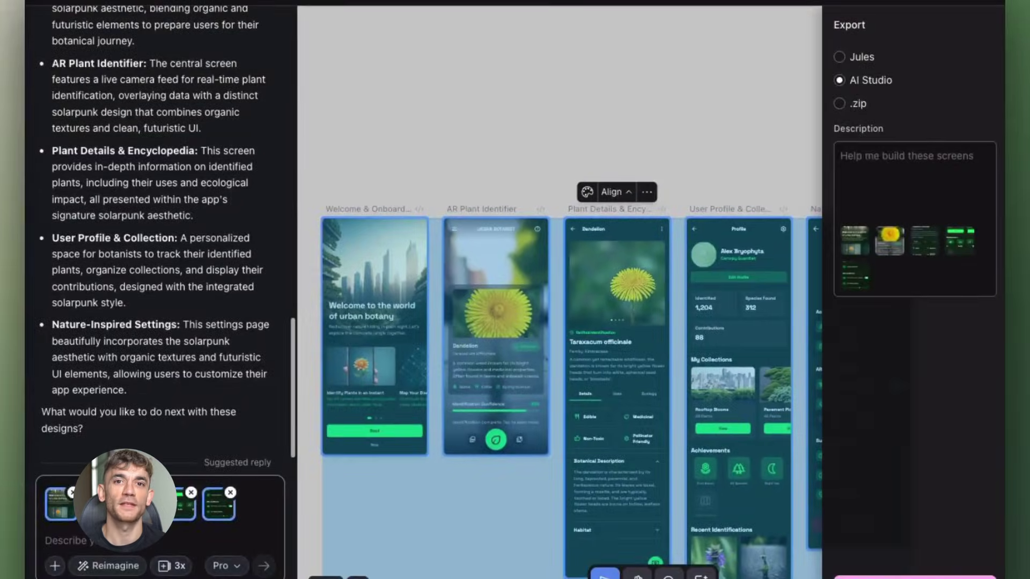
pyautogui.write('Make this real. You can hotlink images from the html.')
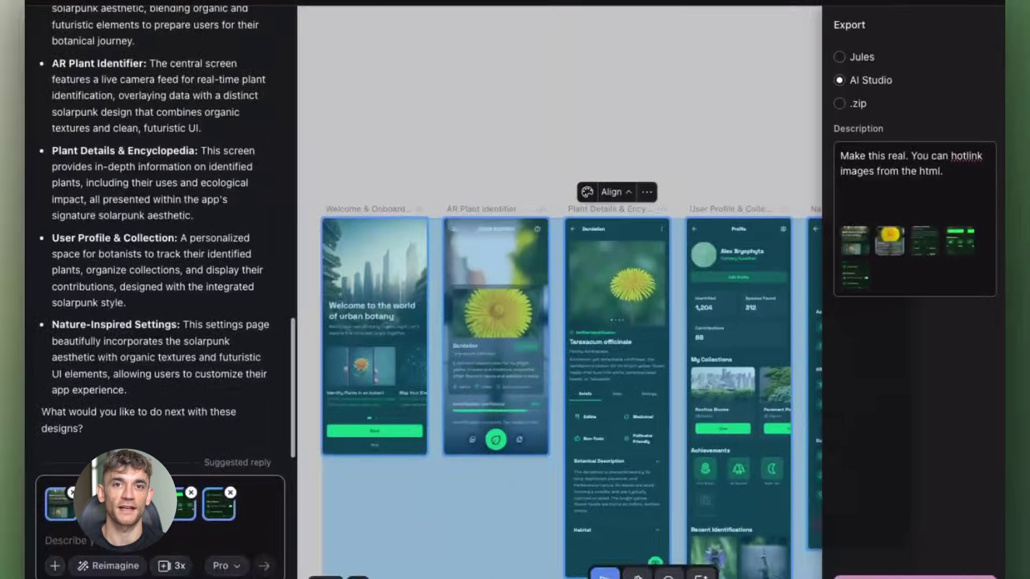
pyautogui.click(991, 568)
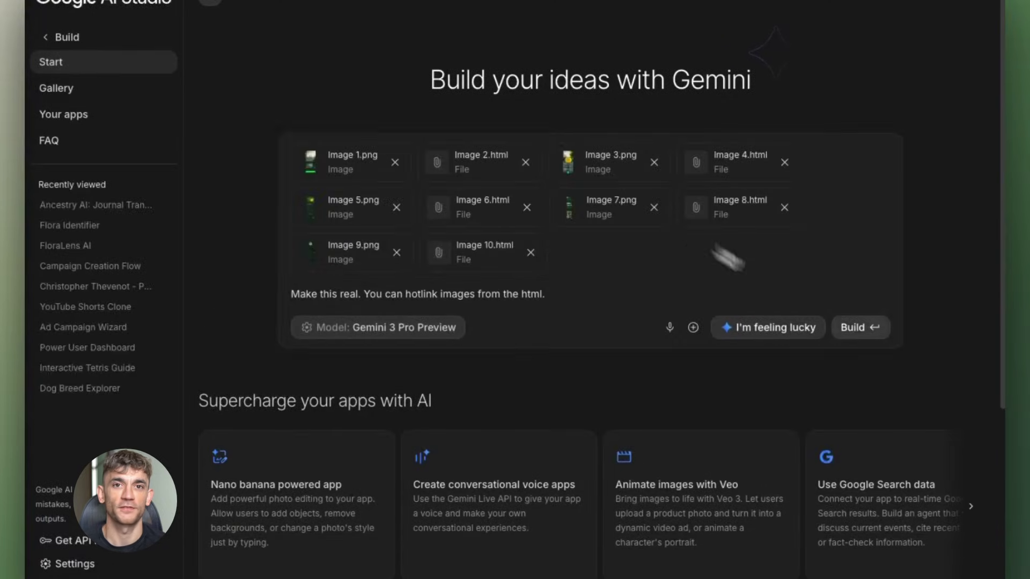
# - Build the app in AI Studio, click Next twice, then Get Started to reach the camera view
pyautogui.click(864, 329)
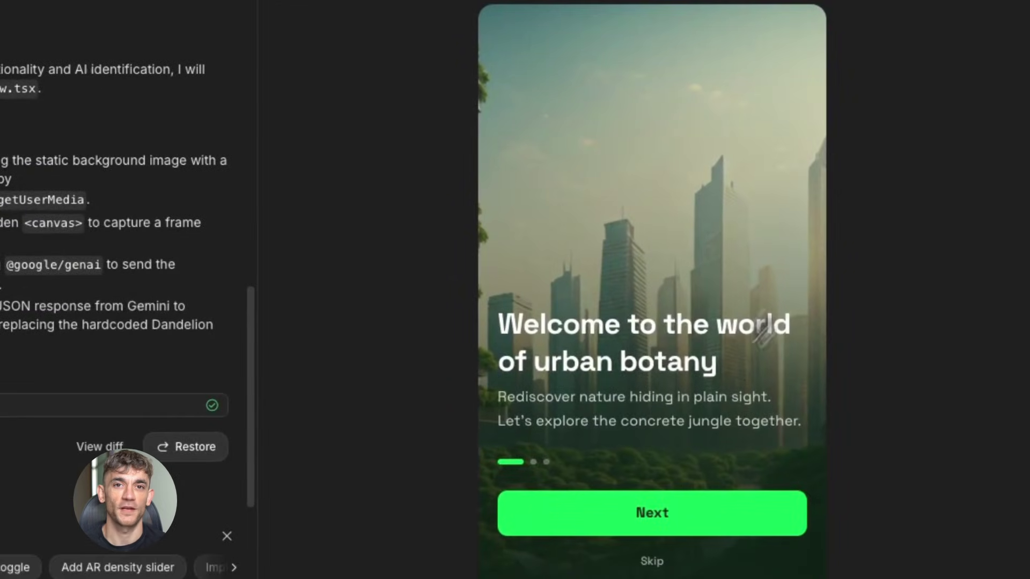
pyautogui.click(659, 529)
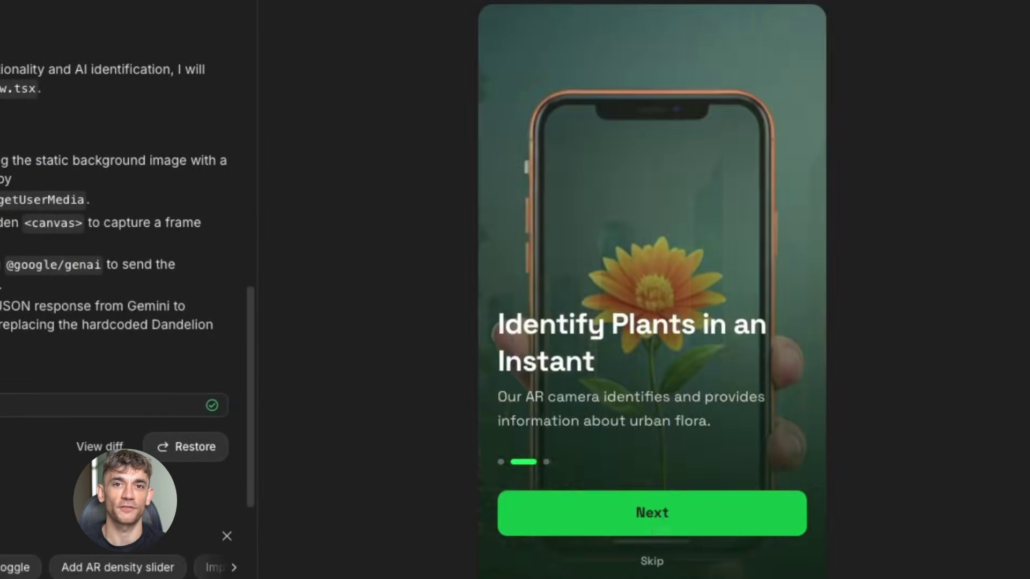
pyautogui.click(663, 529)
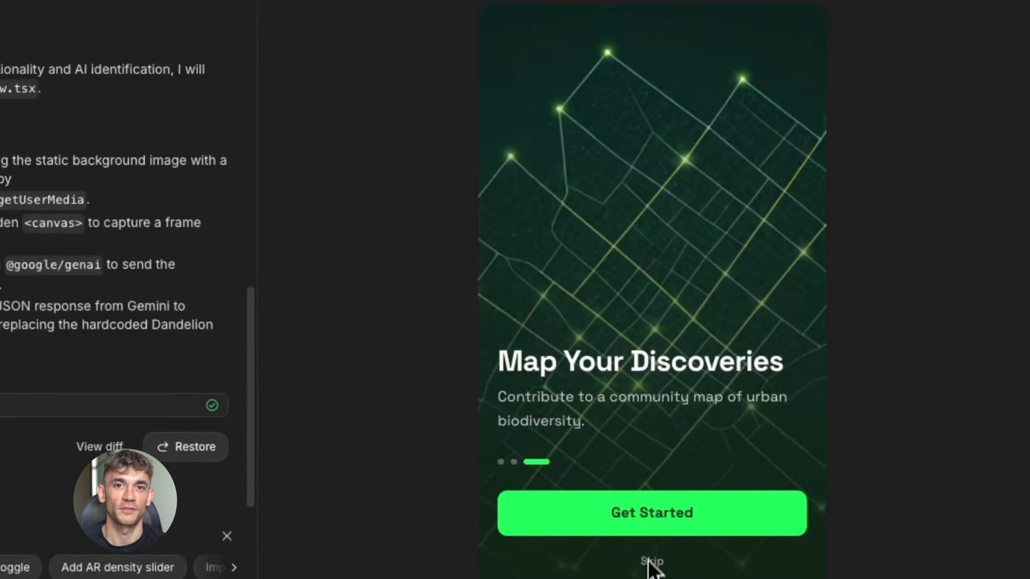
pyautogui.click(653, 532)
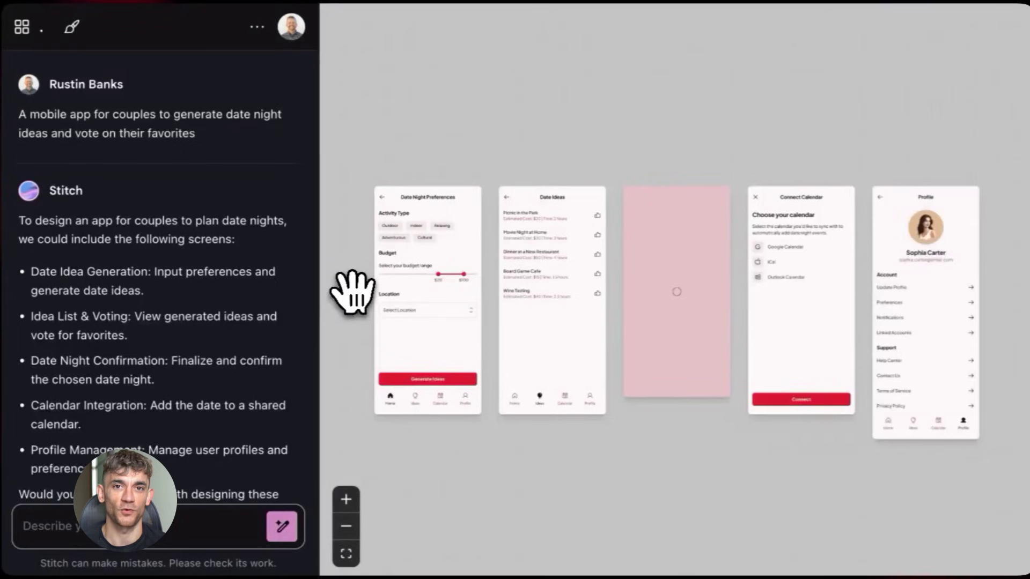
# - Drag Date Night Preferences aside, Date Night below the row, and Profile toward the top centre
pyautogui.moveTo(354, 308); pyautogui.dragTo(515, 382)
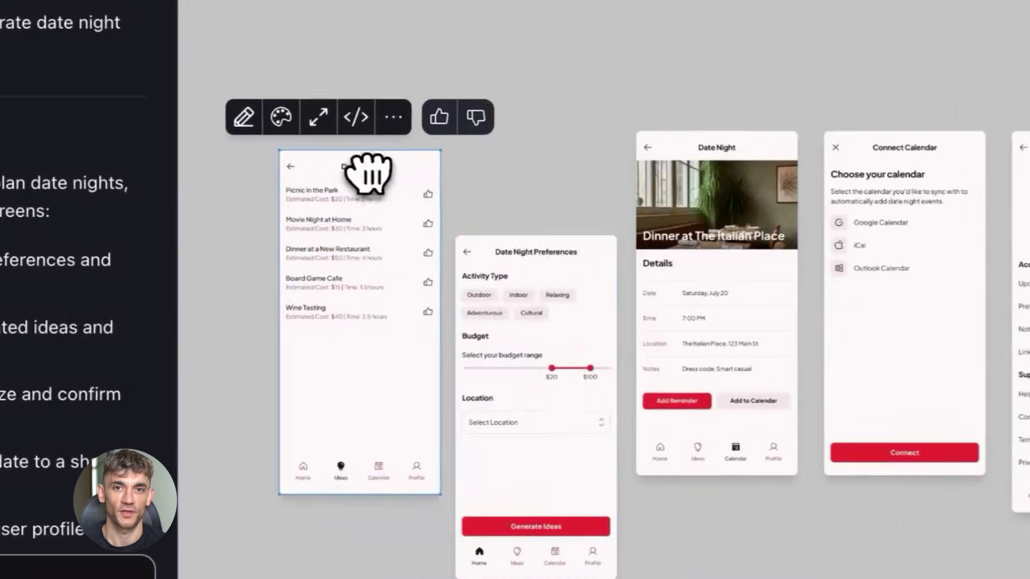
pyautogui.click(529, 276)
pyautogui.moveTo(713, 173); pyautogui.dragTo(740, 395)
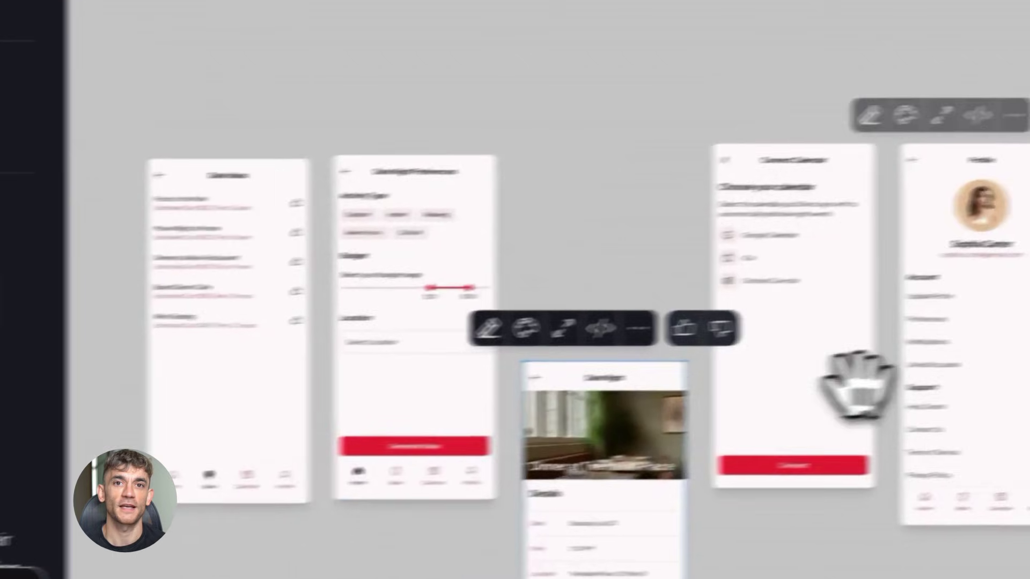
pyautogui.moveTo(858, 383); pyautogui.dragTo(504, 176)
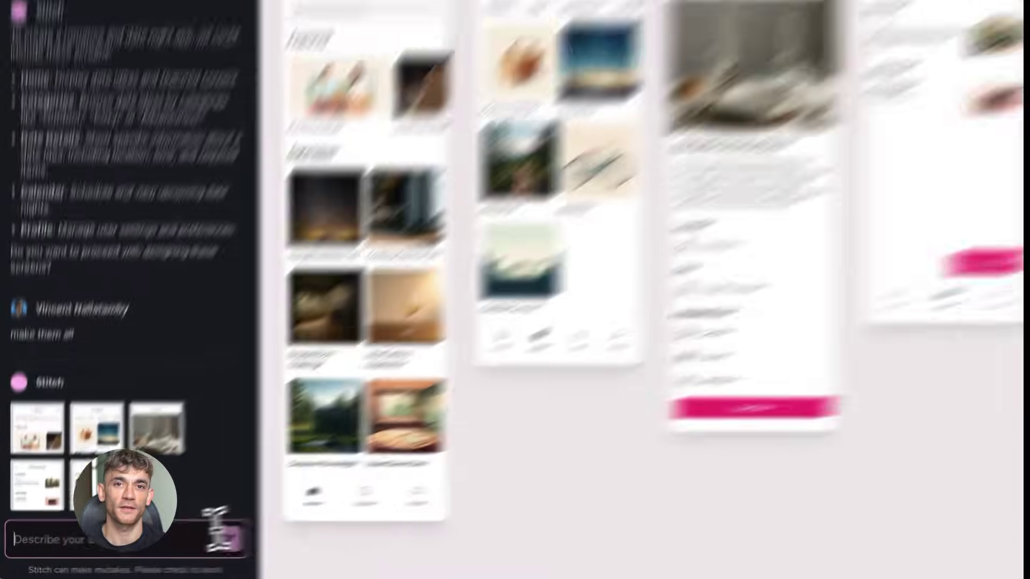
pyautogui.write('Chang')
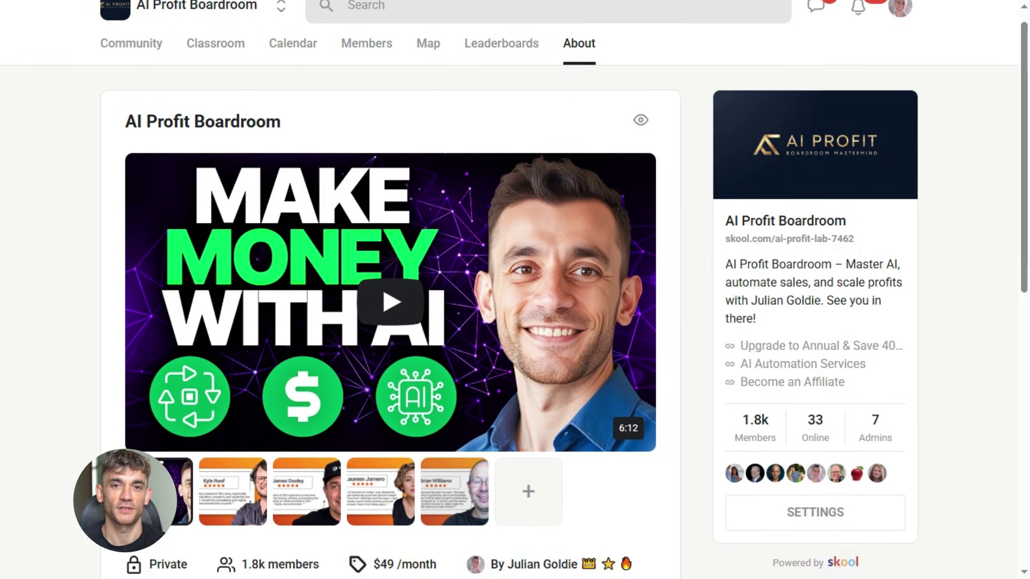
# - Scroll through the AI Profit Boardroom About page and go to the Classroom tab
pyautogui.scroll(-4, 515, 289)
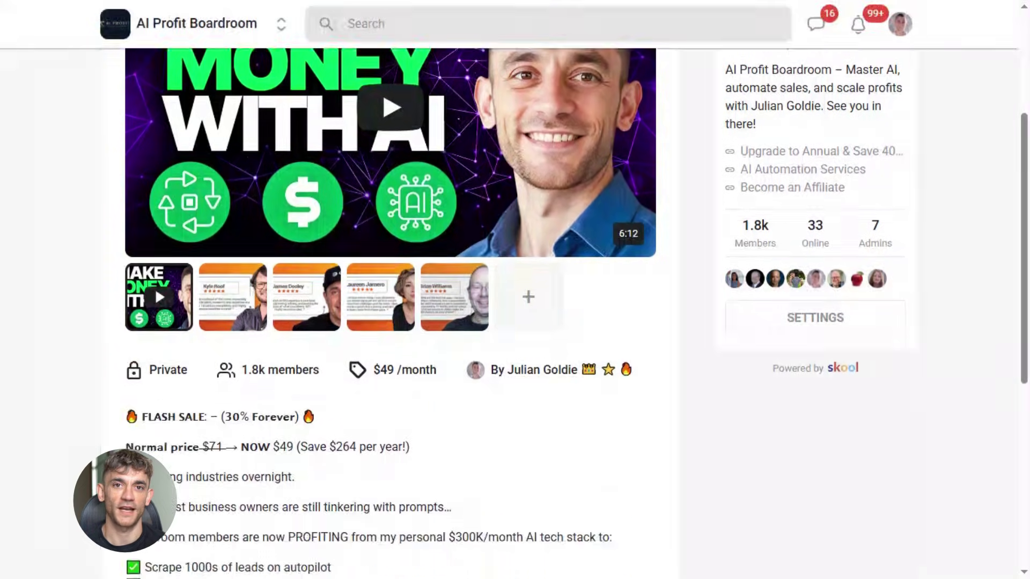
pyautogui.scroll(-5, 390, 311)
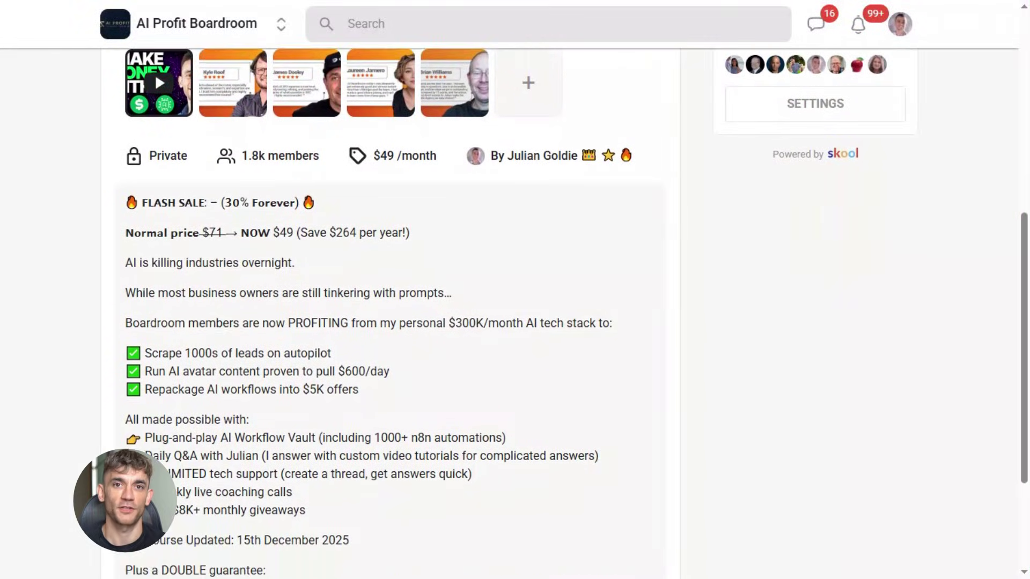
pyautogui.scroll(-4, 390, 311)
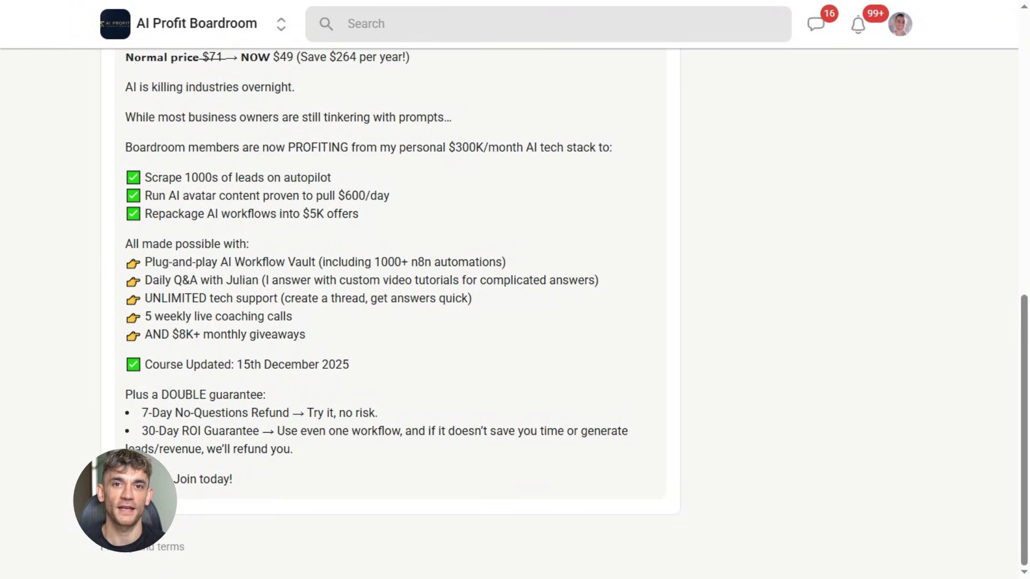
pyautogui.scroll(1, 514, 290)
pyautogui.scroll(8, 390, 311)
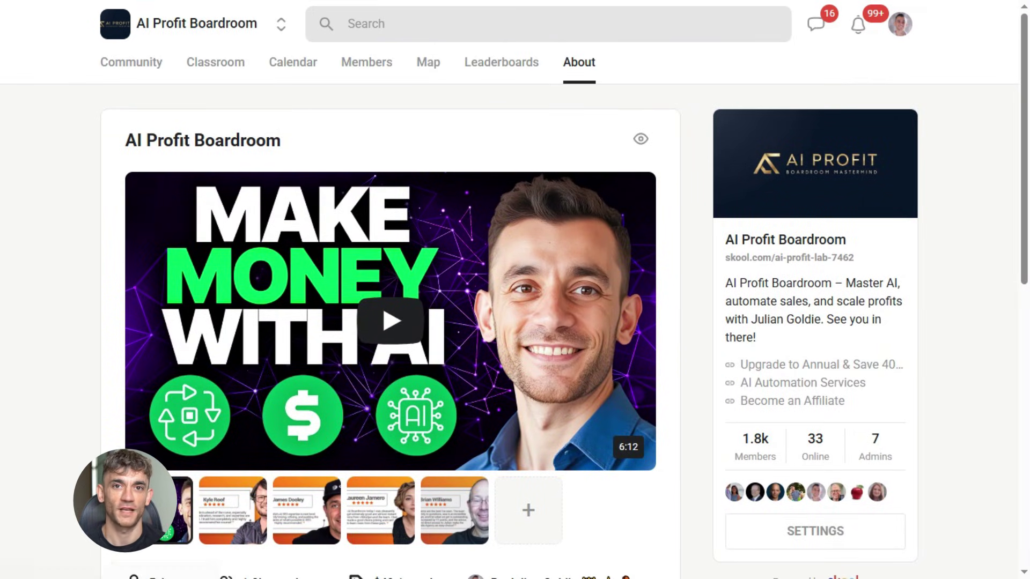
pyautogui.click(215, 62)
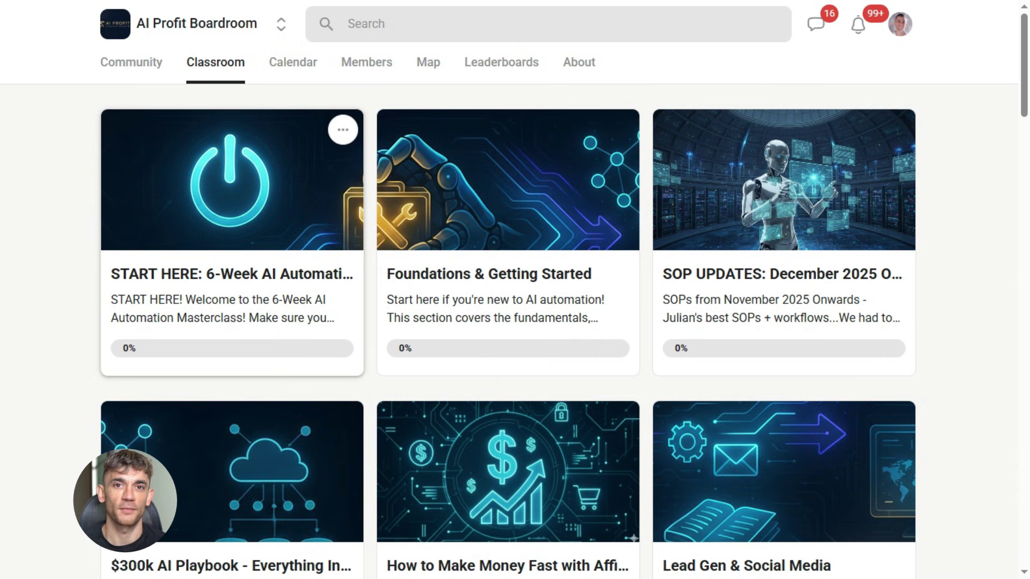
# - Scroll down through the Classroom's course cards
pyautogui.scroll(-3, 515, 289)
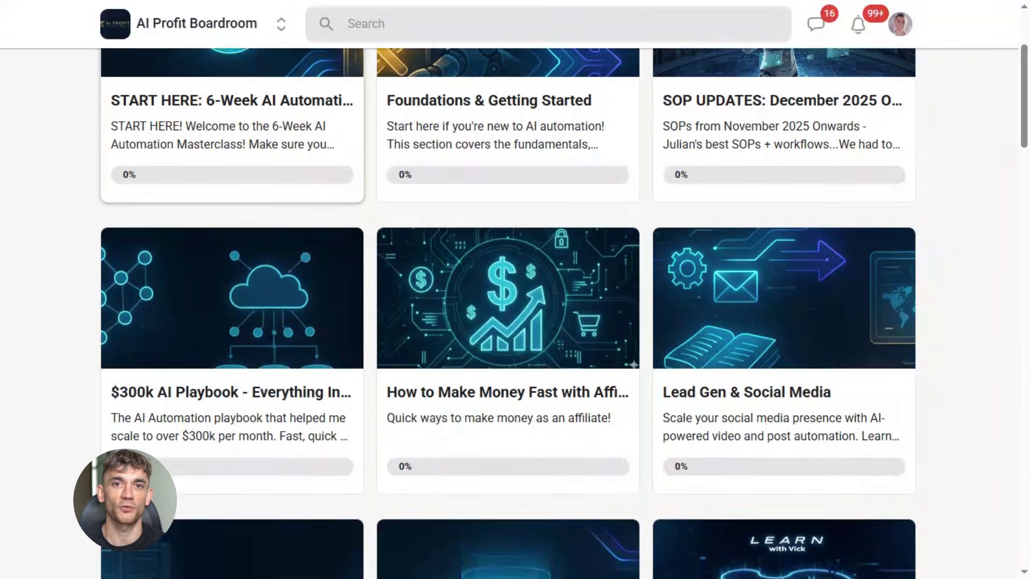
pyautogui.scroll(-4, 232, 161)
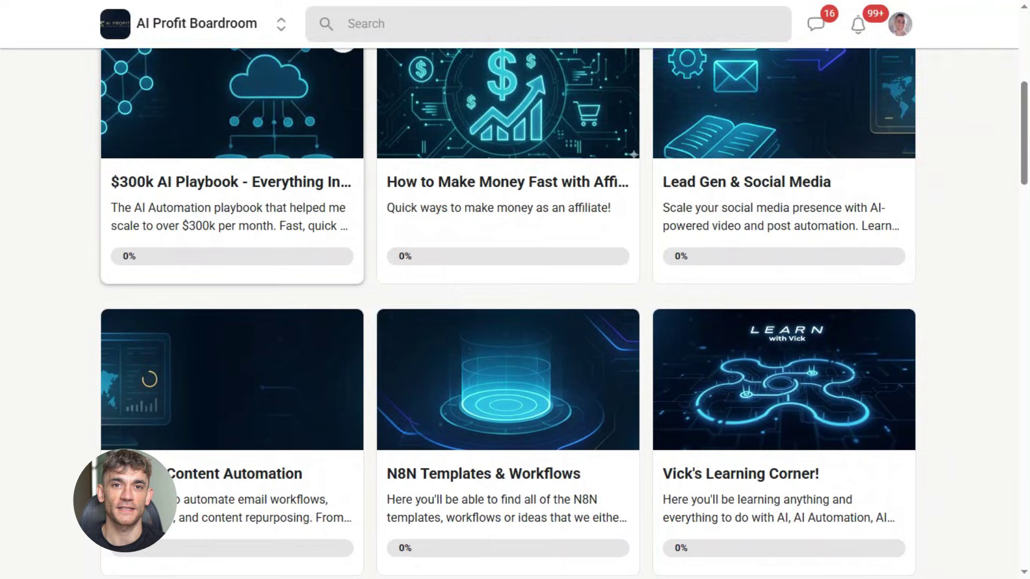
pyautogui.scroll(-4, 232, 214)
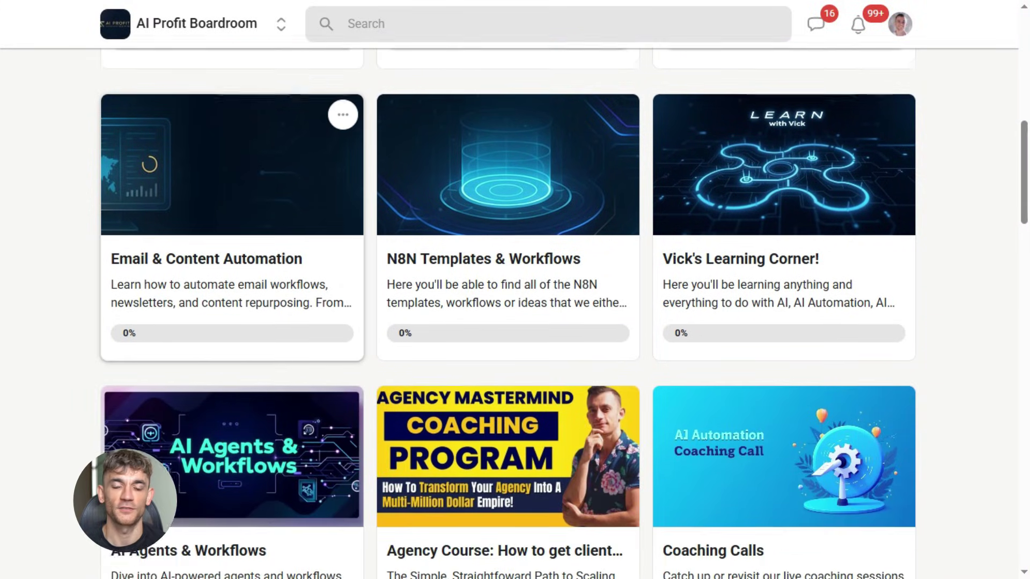
pyautogui.scroll(-4, 232, 215)
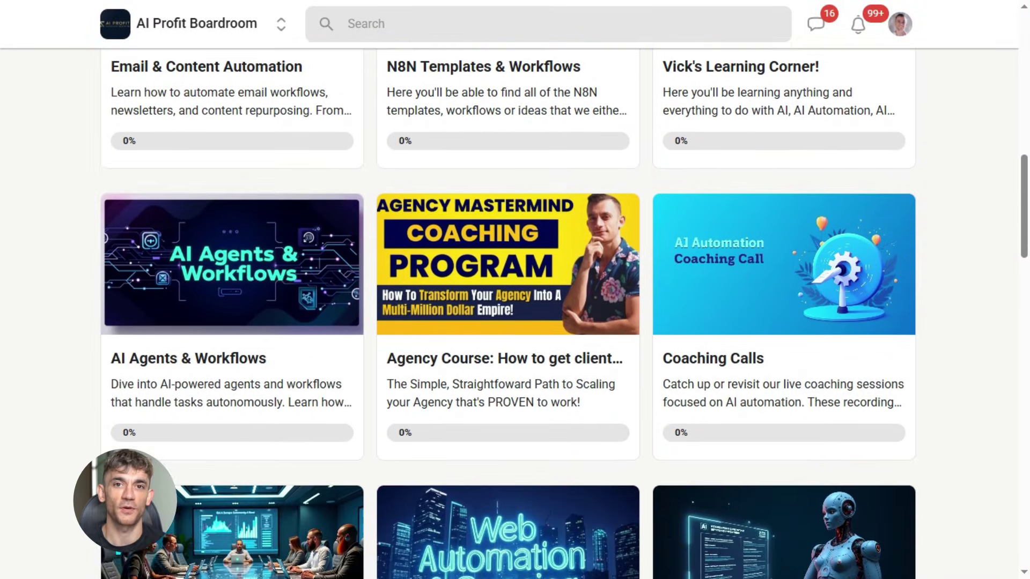
pyautogui.scroll(-1, 232, 257)
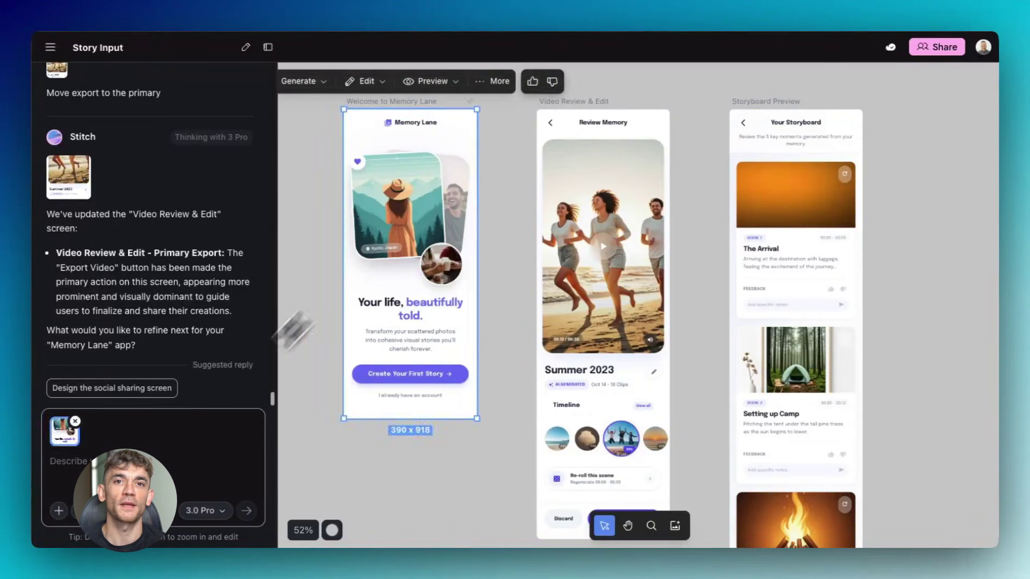
# - Send 'green theme', 'blue theme' and 'red with dark theme' prompts for the attached welcome screen
pyautogui.click(141, 463)
pyautogui.write('green theme')
pyautogui.press('Return')
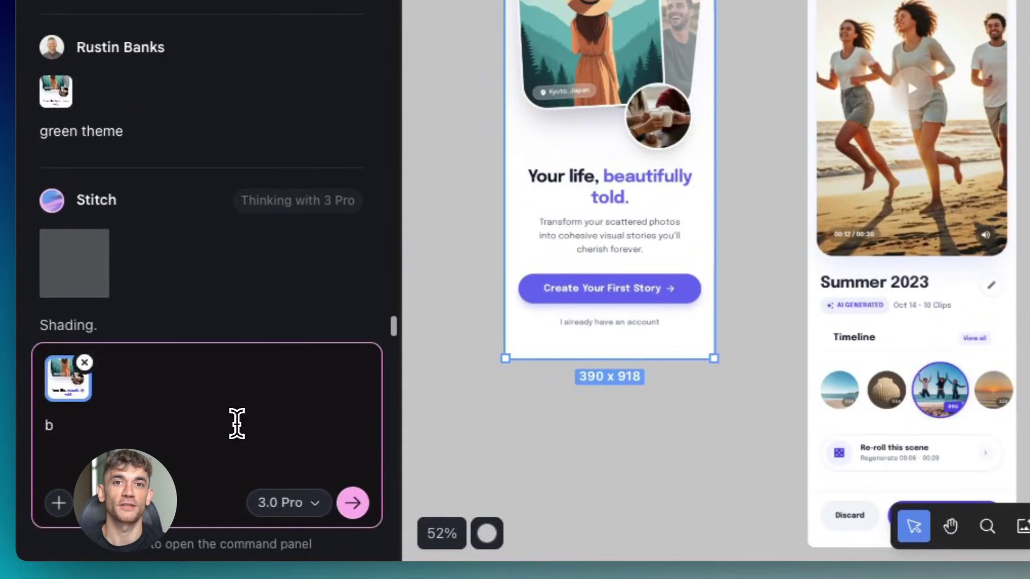
pyautogui.write('e them')
pyautogui.press('Return')
pyautogui.write('red with dark t')
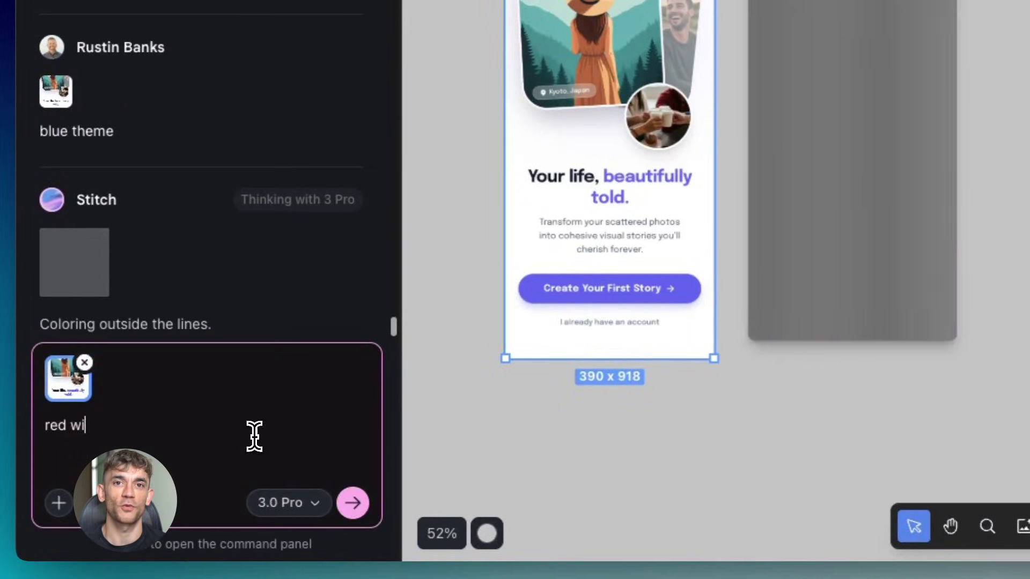
pyautogui.write('heme')
pyautogui.press('Return')
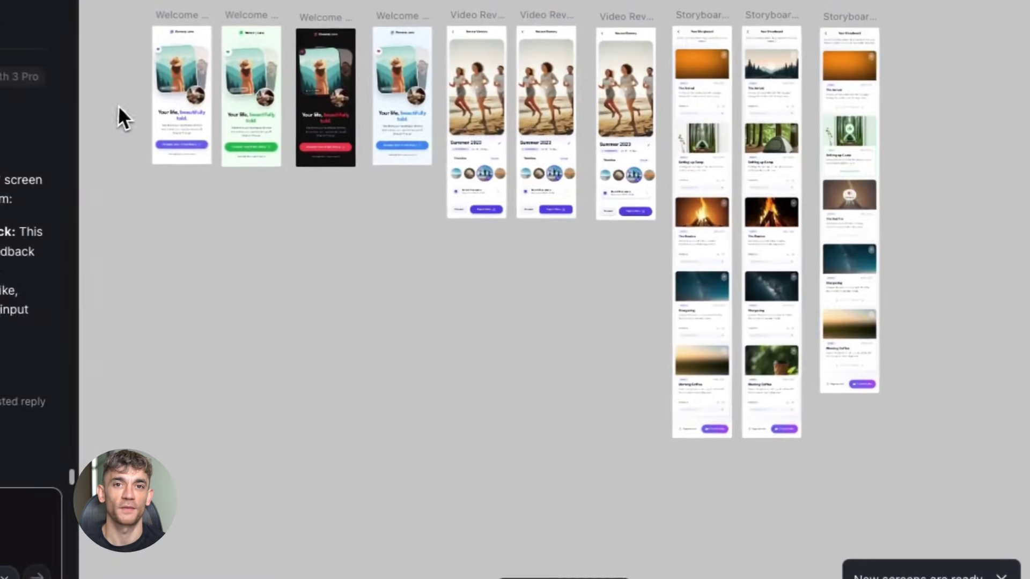
# - Pan over to the plant app and fit all five of its screens in view
pyautogui.scroll(5, 140, 100)
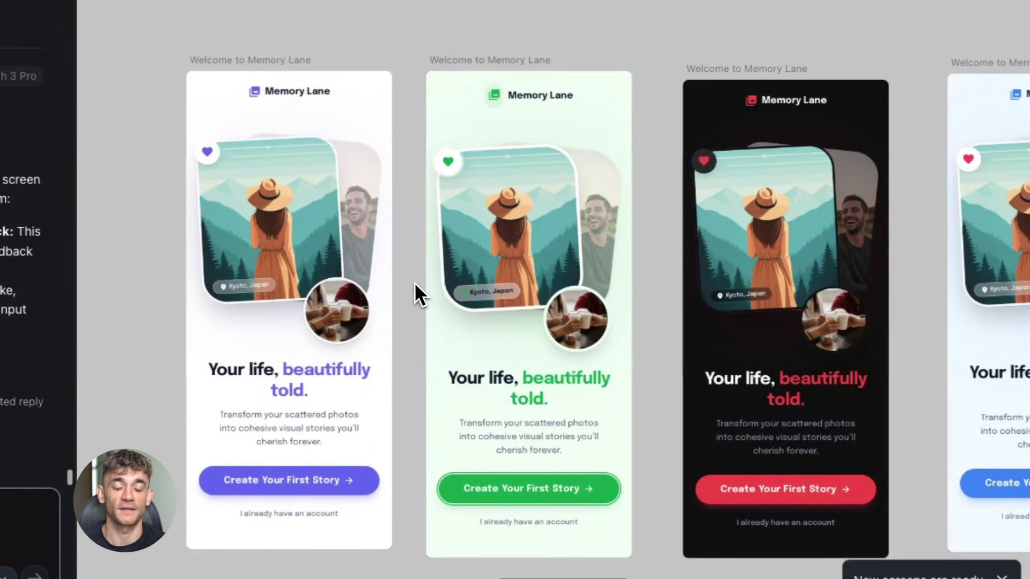
pyautogui.hscroll(5, 411, 283)
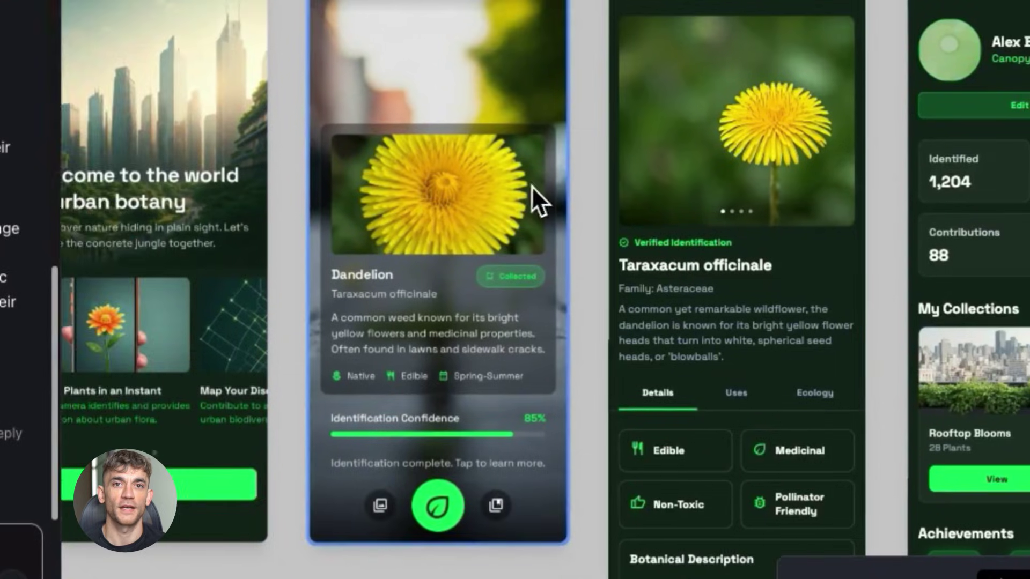
pyautogui.hscroll(10, 532, 186)
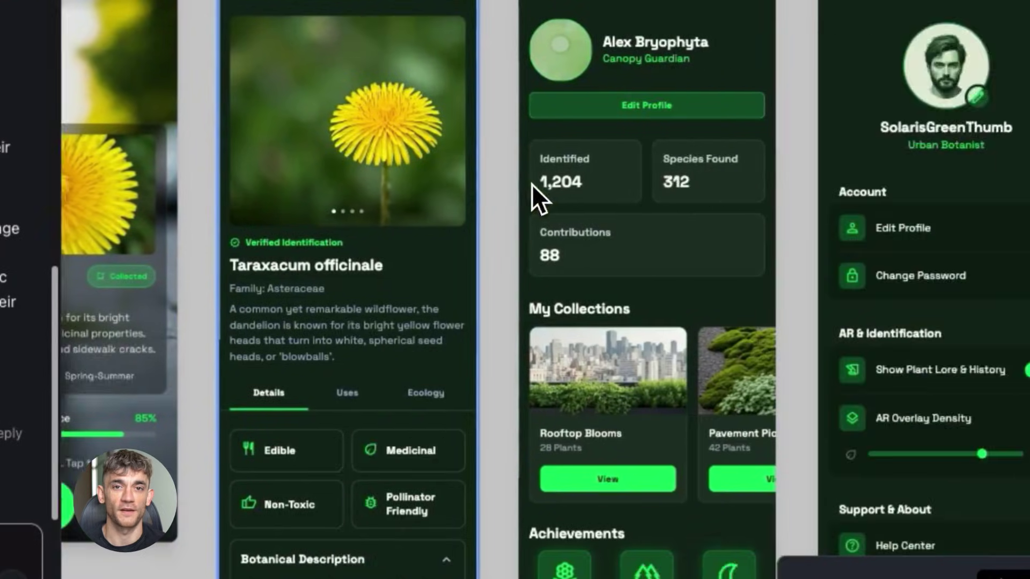
pyautogui.hotkey('shift', '1')
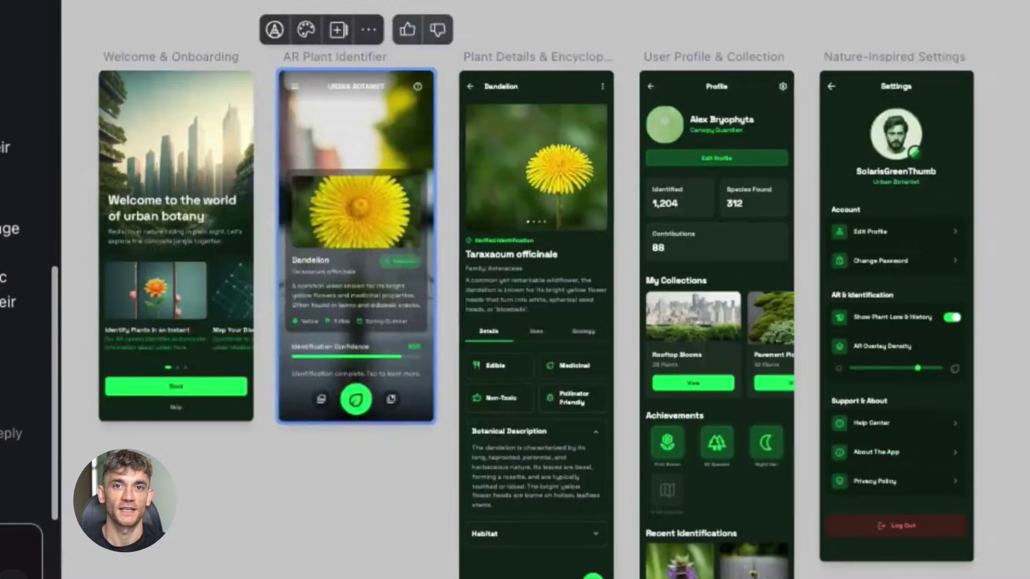
# - Select all five plant-app screens and open their Export panel
pyautogui.moveTo(96, 18); pyautogui.dragTo(917, 217)
pyautogui.click(580, 32)
pyautogui.click(627, 102)
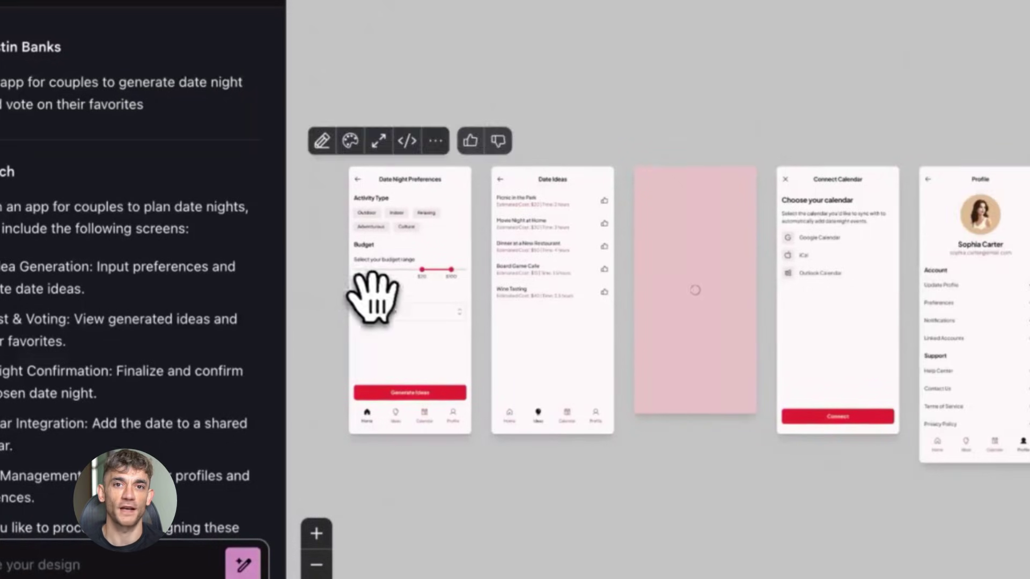
# - Reorder the date-night screens: Date Night Preferences second, Date Night before Connect Calendar
pyautogui.moveTo(389, 308); pyautogui.dragTo(546, 381)
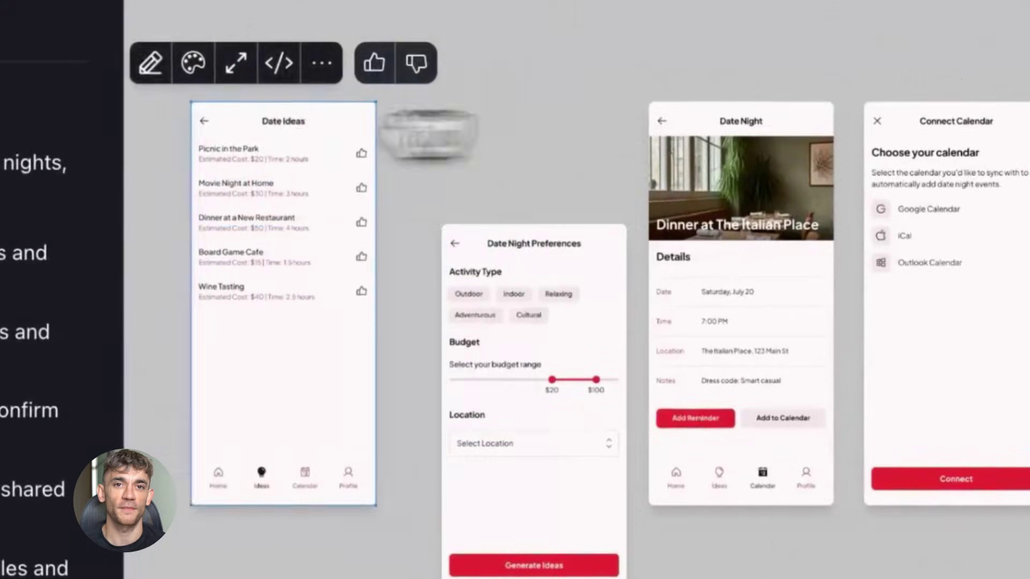
pyautogui.moveTo(532, 301); pyautogui.dragTo(574, 257)
pyautogui.moveTo(685, 228); pyautogui.dragTo(770, 413)
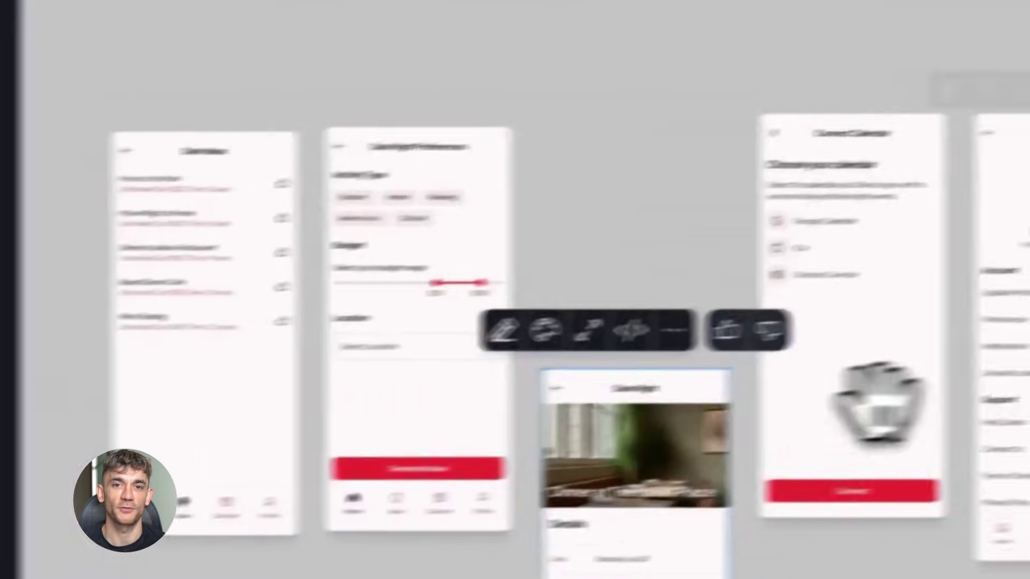
pyautogui.moveTo(877, 402); pyautogui.dragTo(827, 298)
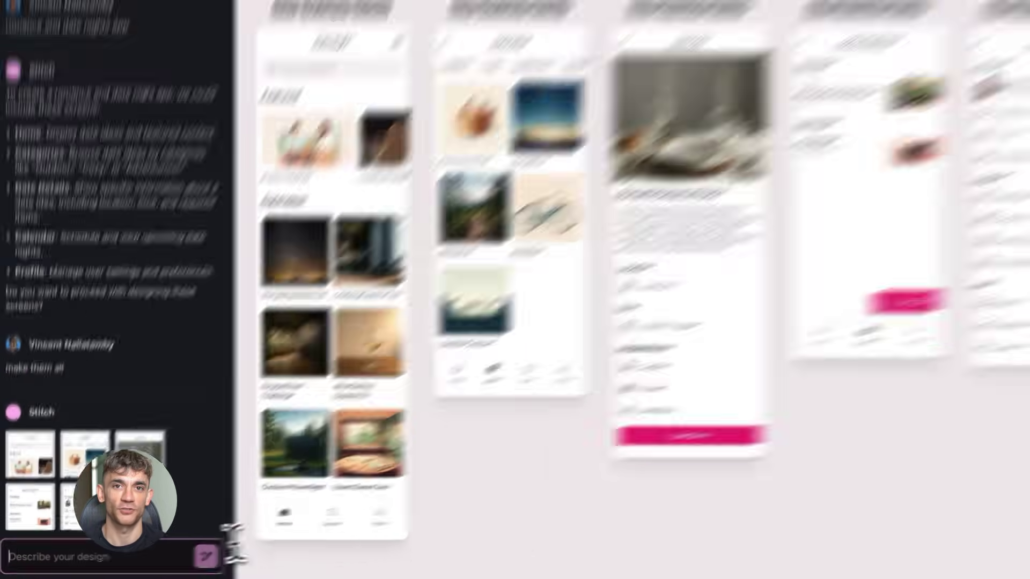
# - Request a light yellow app theme with all images and icons matching the new colour
pyautogui.write('Change')
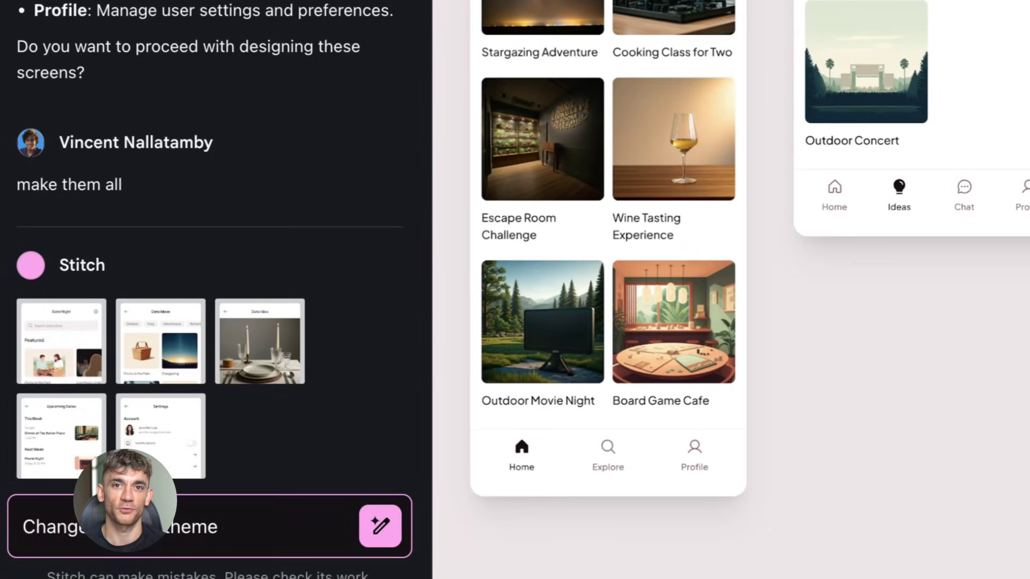
pyautogui.write(' the app theme color to light yellow.')
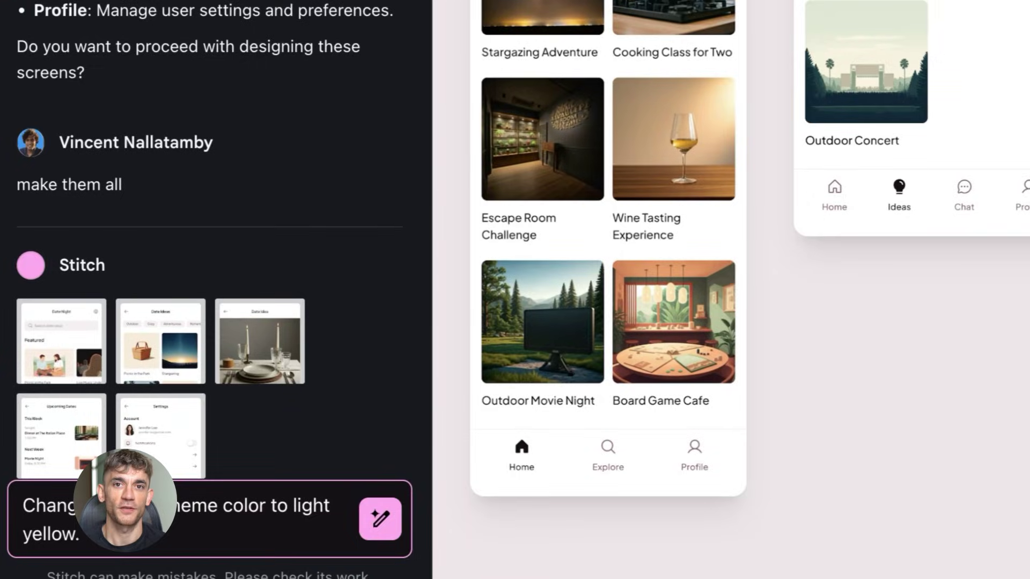
pyautogui.write(' Ensure all images and icons match this new color')
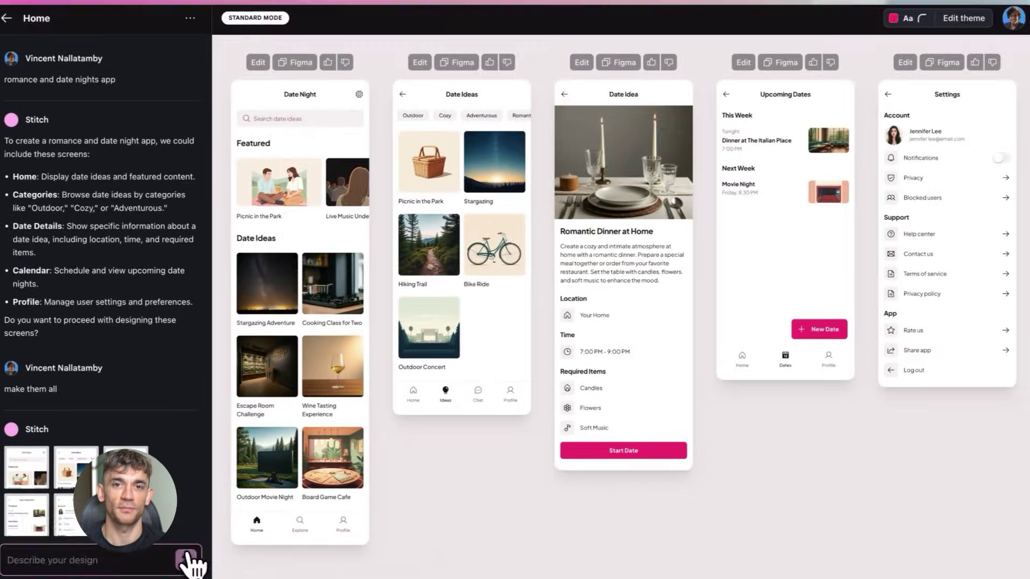
pyautogui.click(186, 560)
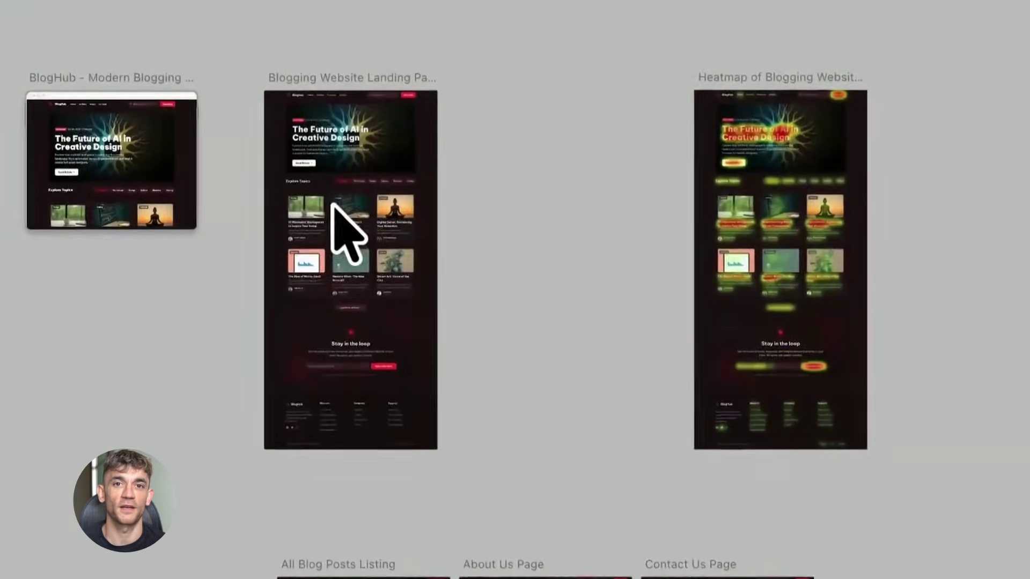
# - Generate a predictive heatmap of the blogging landing page and select the heatmap screen
pyautogui.click(335, 202)
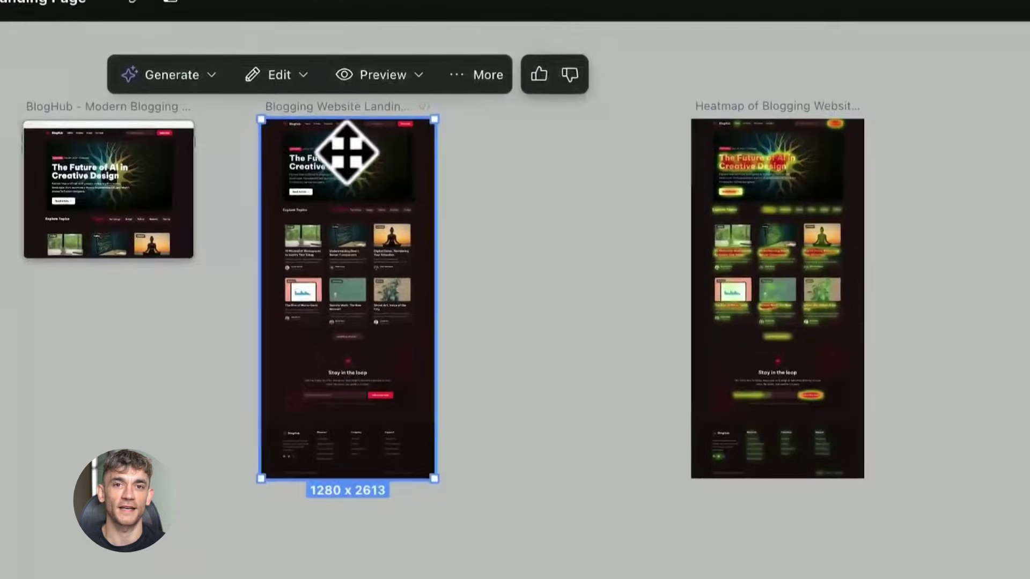
pyautogui.click(216, 58)
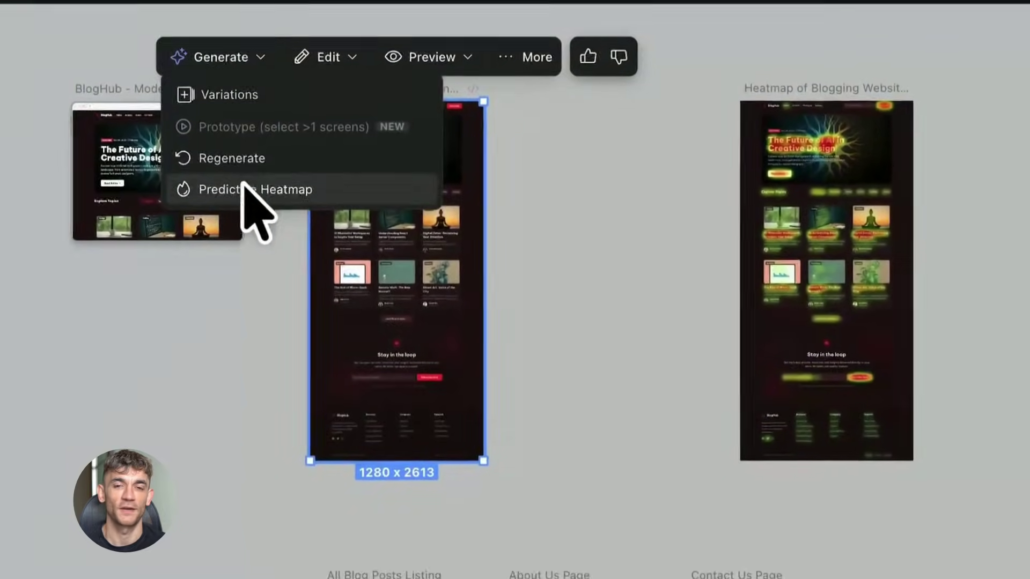
pyautogui.click(273, 193)
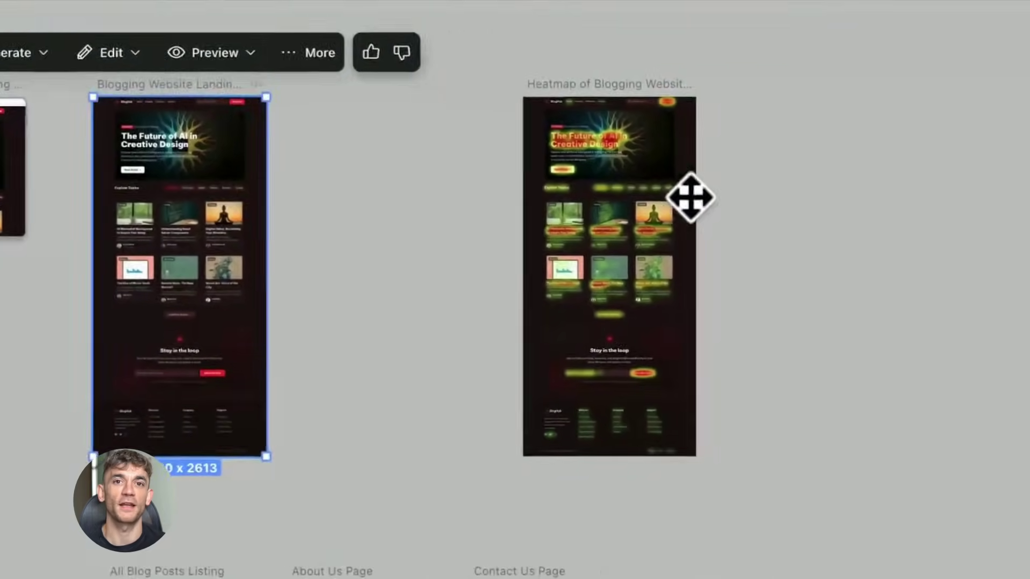
pyautogui.click(681, 199)
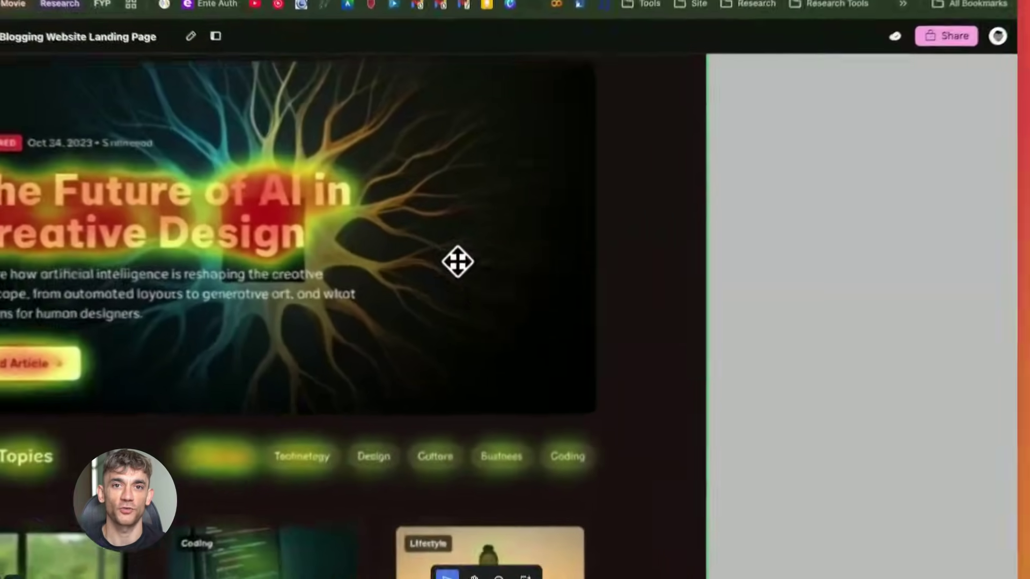
# - Select the landing page, All Blog Posts Listing and About Us screens together for generation
pyautogui.scroll(-1, 547, 372)
pyautogui.scroll(3, 547, 372)
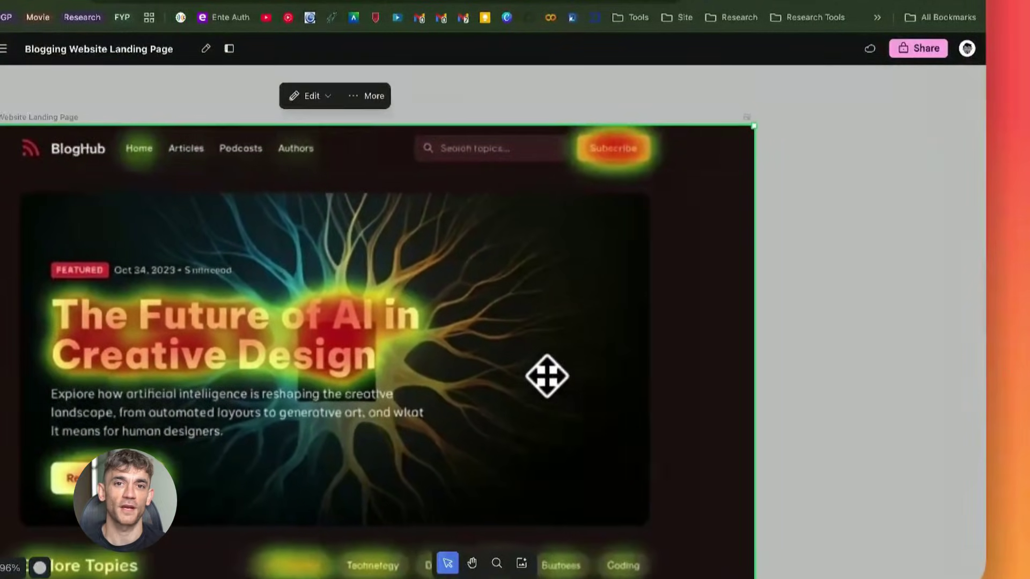
pyautogui.hscroll(-3, 547, 375)
pyautogui.scroll(-10, 546, 375)
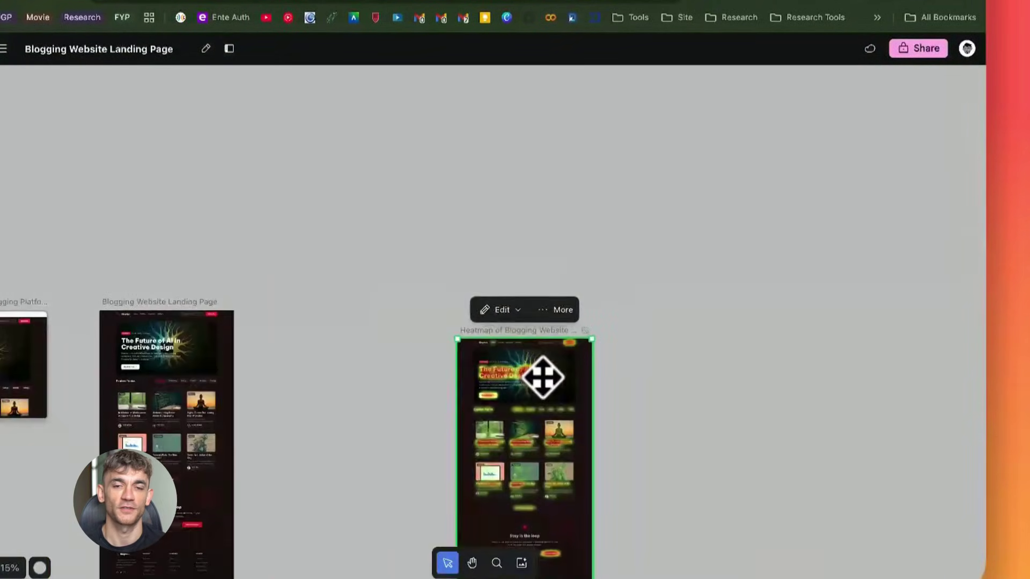
pyautogui.scroll(-3, 540, 375)
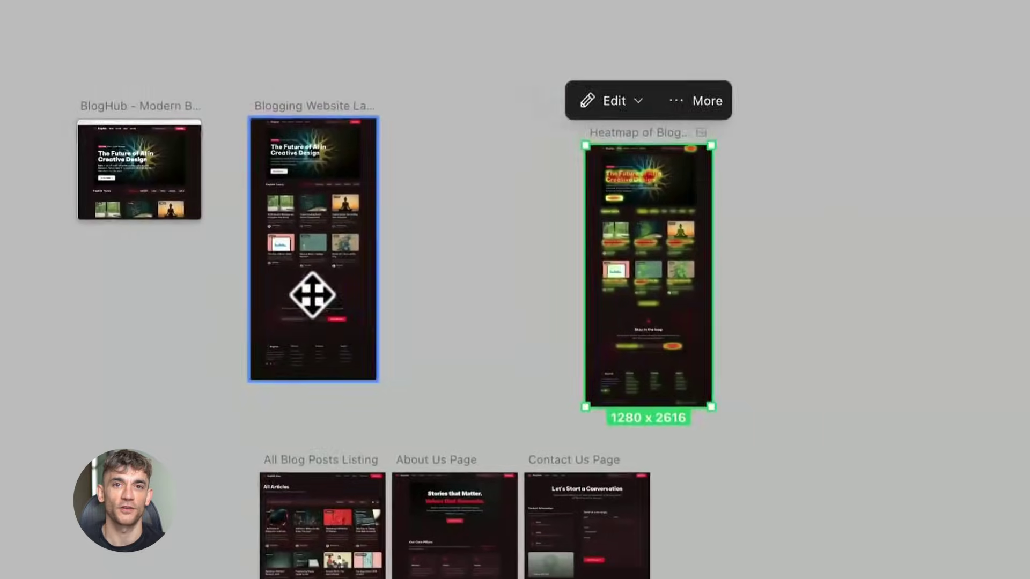
pyautogui.click(304, 485)
pyautogui.keyDown('shift'); pyautogui.click(310, 421); pyautogui.keyUp('shift')
pyautogui.keyDown('shift'); pyautogui.click(458, 446); pyautogui.keyUp('shift')
pyautogui.click(246, 6)
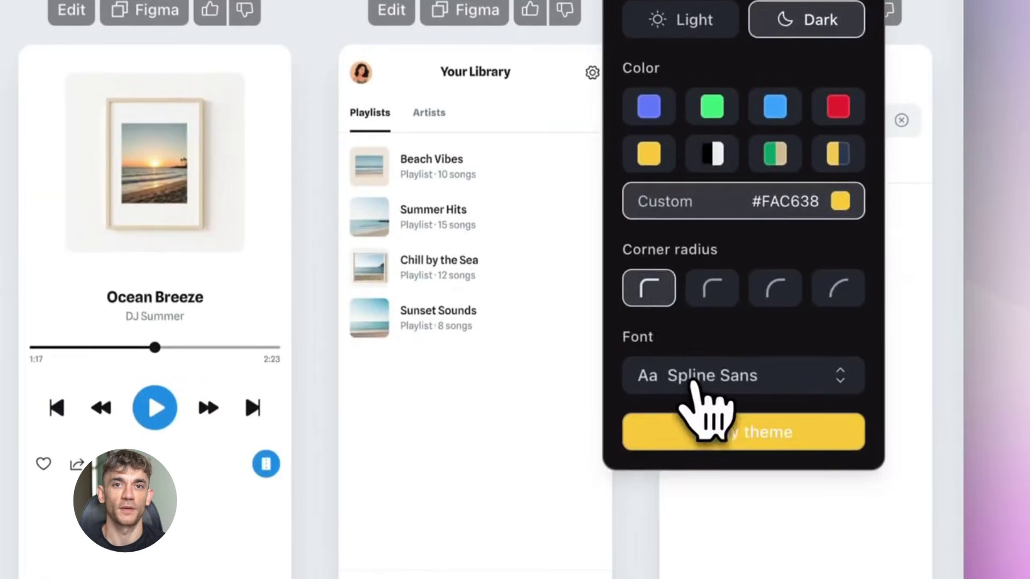
# - Apply the dark yellow theme with Inter as the font
pyautogui.click(693, 378)
pyautogui.click(697, 133)
pyautogui.click(724, 431)
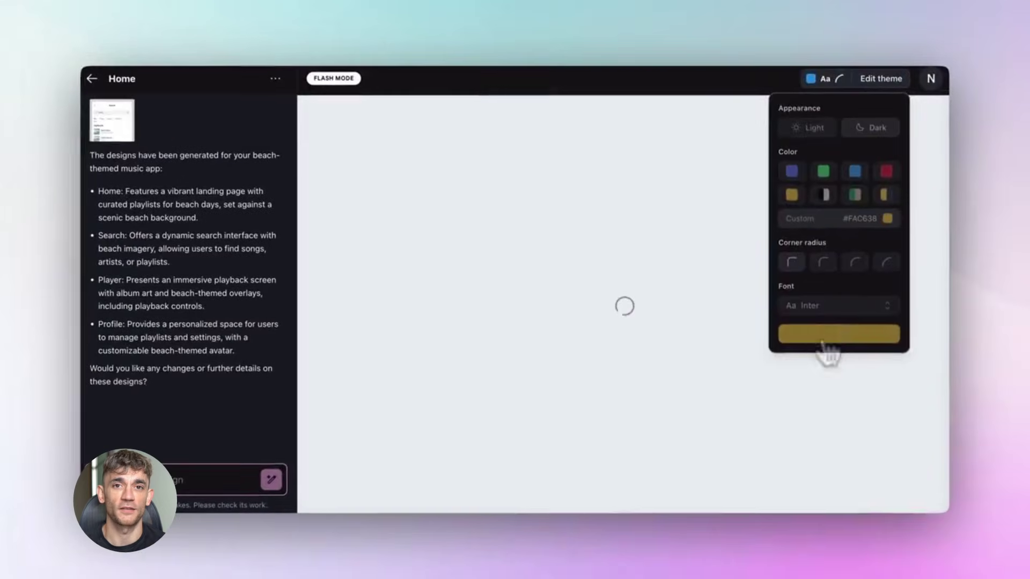
# - Add a search function to the home screen and copy that design for Figma
pyautogui.write('add ')
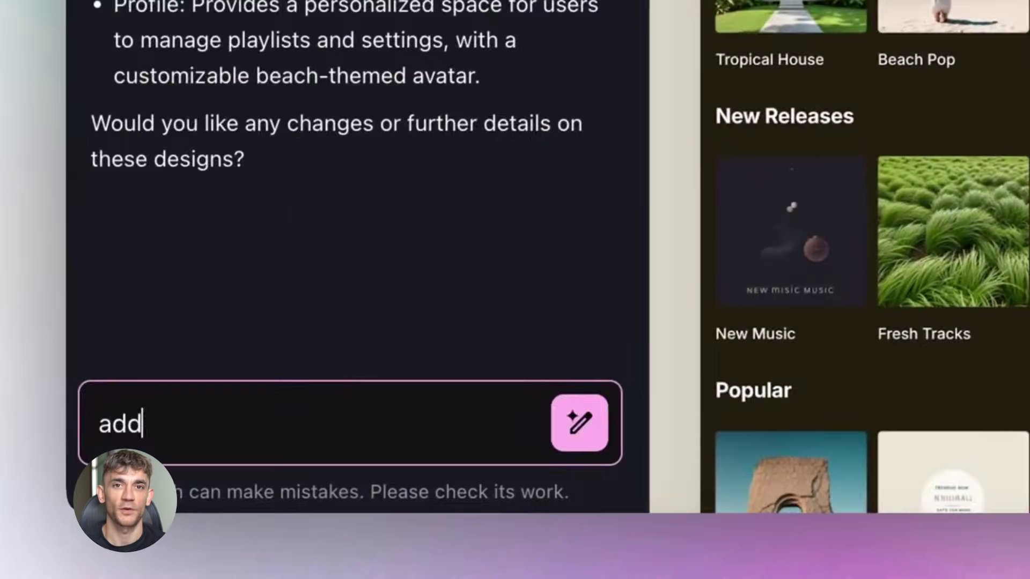
pyautogui.write('a search function to the home screen')
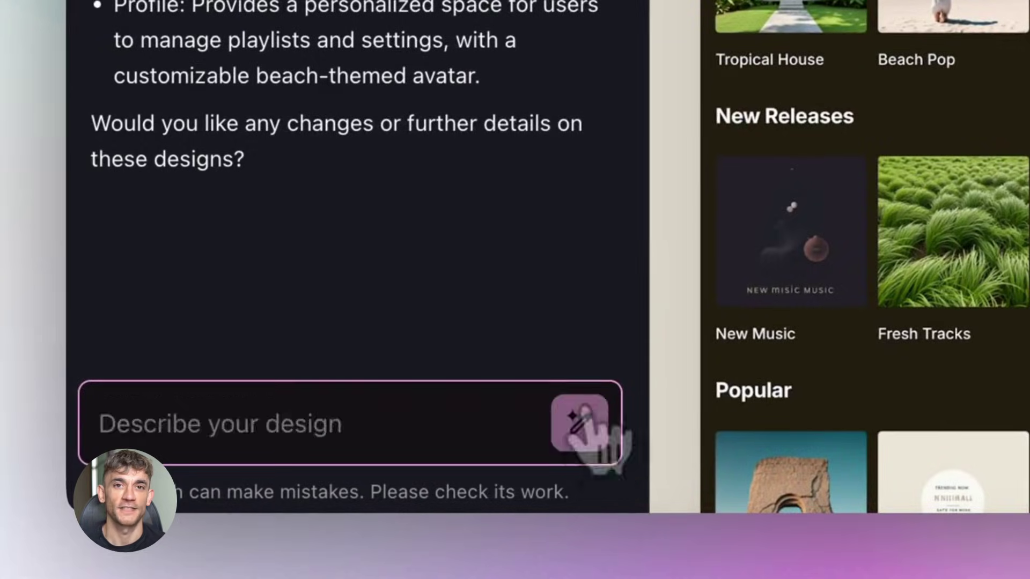
pyautogui.click(580, 423)
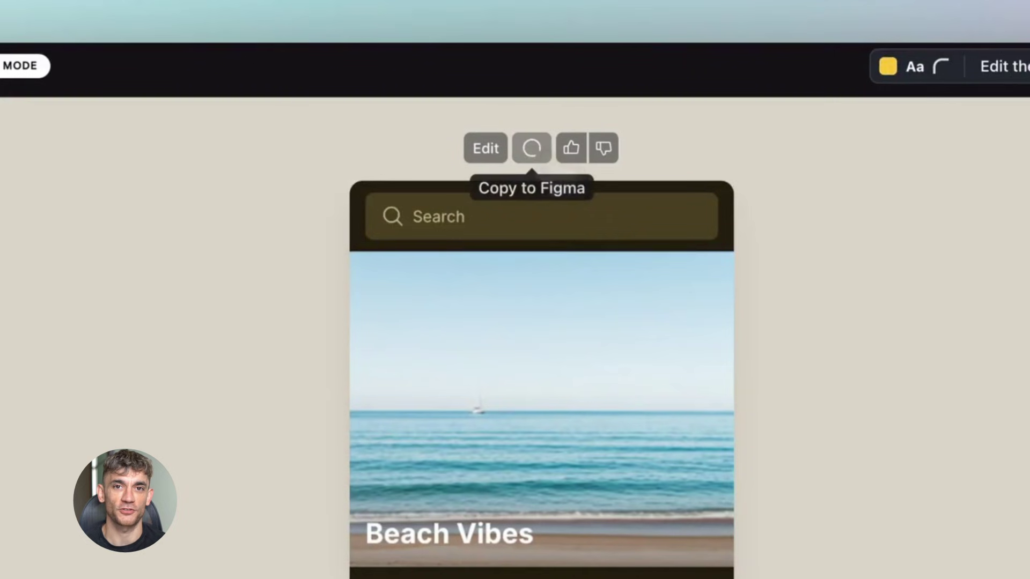
pyautogui.click(532, 148)
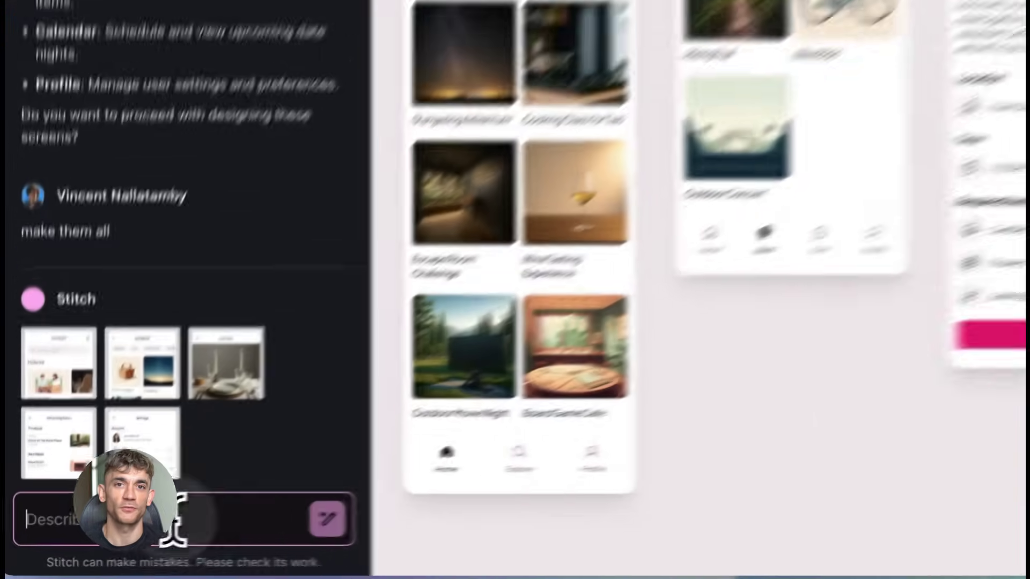
# - Send 'Change the app theme color to light yellow…' so images and icons match it
pyautogui.write('Chan')
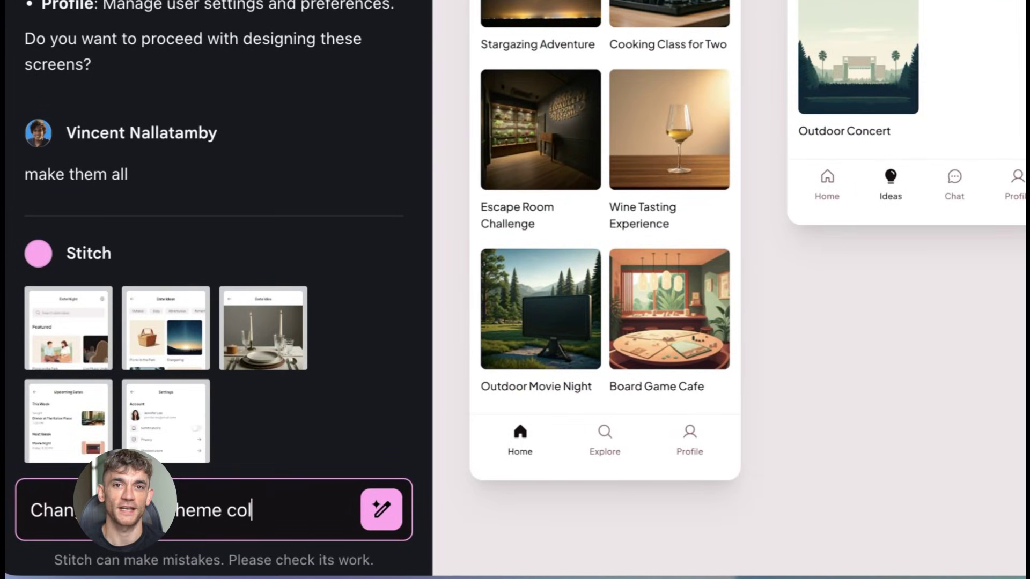
pyautogui.write('ge the app theme color to light yellow. Ensure all images and icons match this new color.')
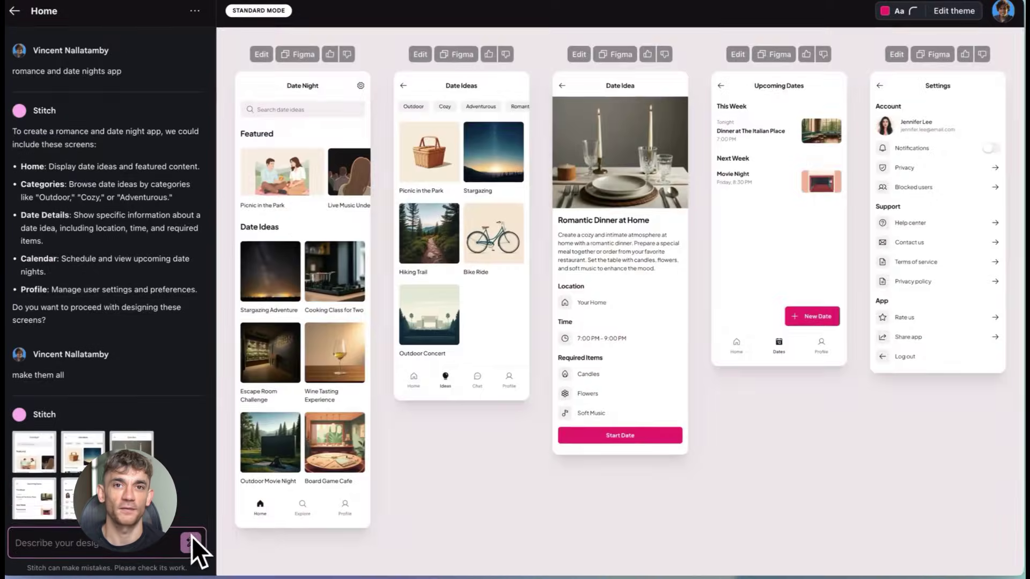
pyautogui.click(191, 541)
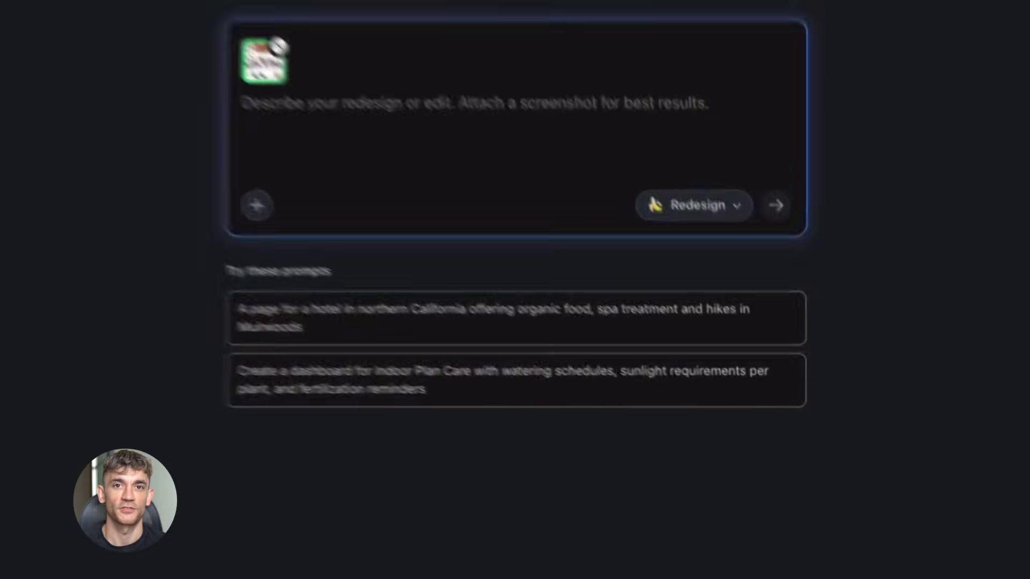
# - Submit the prompt 'Redesign this shopping site for a Gen Z audience' with the screenshot
pyautogui.write('Redesign this shopping site for a')
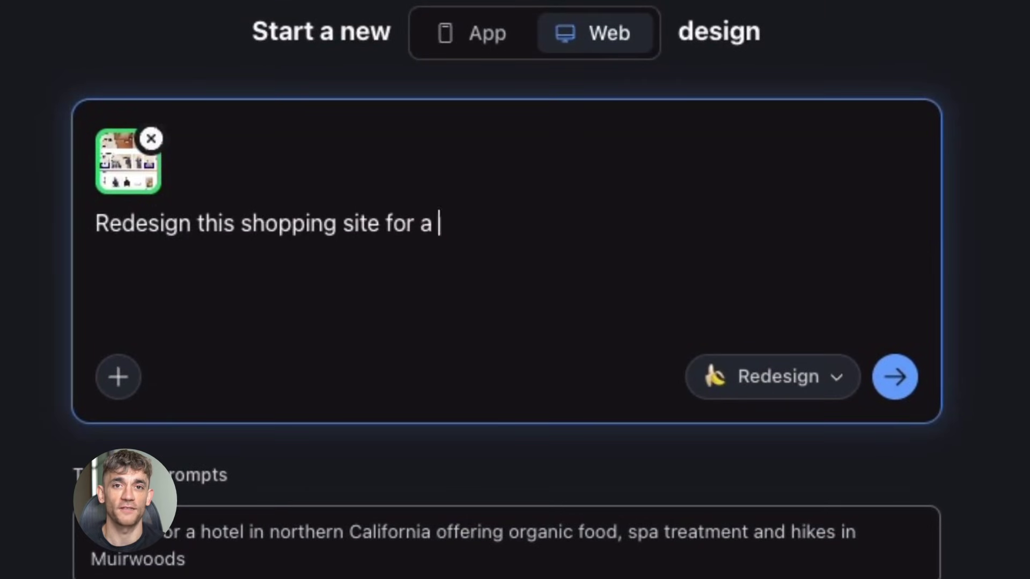
pyautogui.write(' Gen Z audience')
pyautogui.click(893, 378)
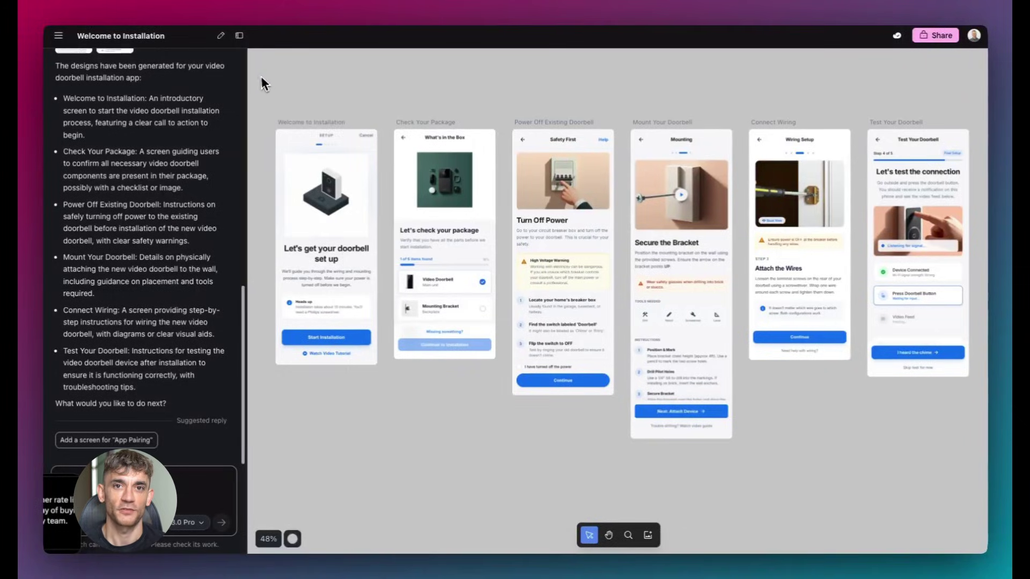
# - Build a prototype from all six doorbell installation screens and start interacting with it
pyautogui.moveTo(259, 78); pyautogui.dragTo(906, 298)
pyautogui.click(569, 106)
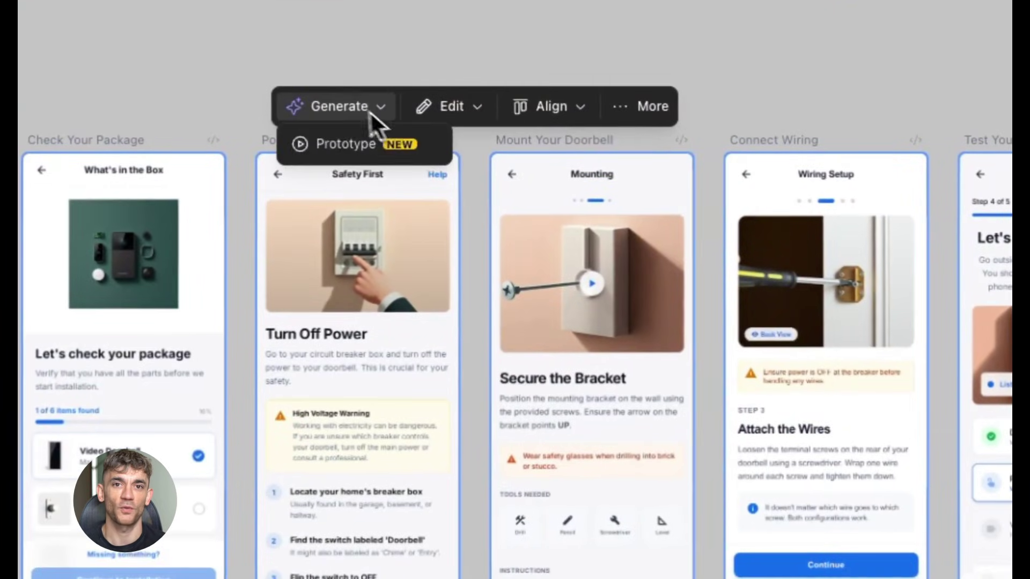
pyautogui.click(352, 148)
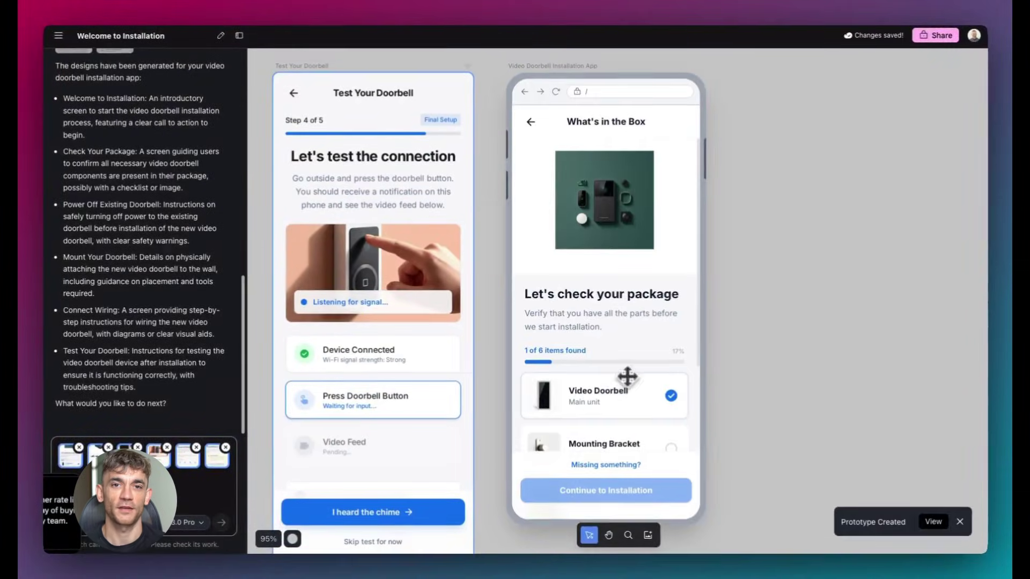
pyautogui.click(605, 196)
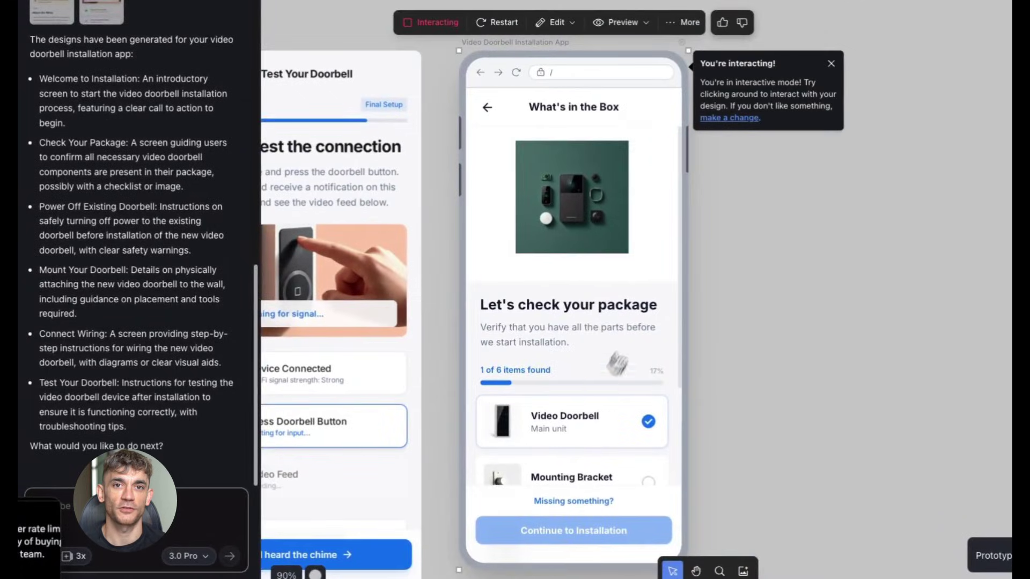
# - Tick Security Screw & Tool, Mounting Screws and Chime Connector, then continue and start installation
pyautogui.scroll(-2, 594, 402)
pyautogui.scroll(-3, 646, 428)
pyautogui.click(645, 350)
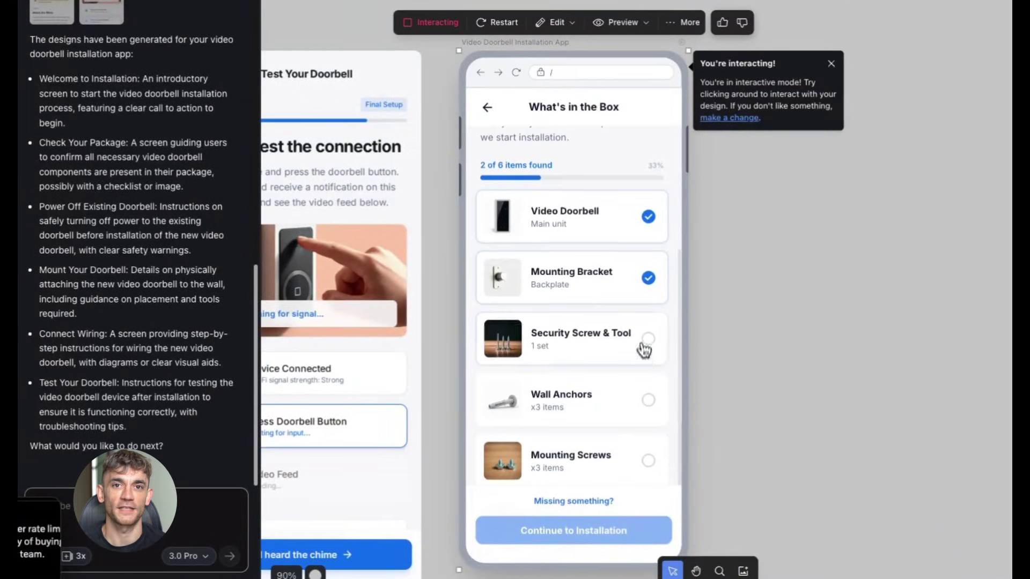
pyautogui.click(648, 460)
pyautogui.scroll(-2, 645, 463)
pyautogui.scroll(-1, 645, 464)
pyautogui.click(647, 461)
pyautogui.click(617, 524)
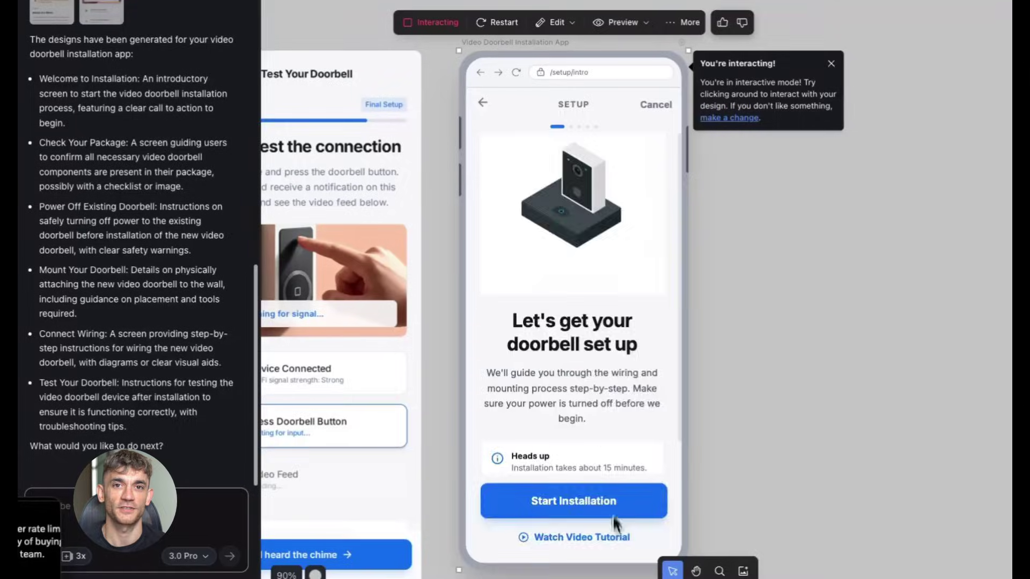
pyautogui.click(583, 503)
pyautogui.click(555, 22)
# - Request a slide transition between every doorbell prototype screen through Edit Prototype
pyautogui.click(567, 45)
pyautogui.click(733, 123)
pyautogui.write("Let's add a slide in transition between each screen")
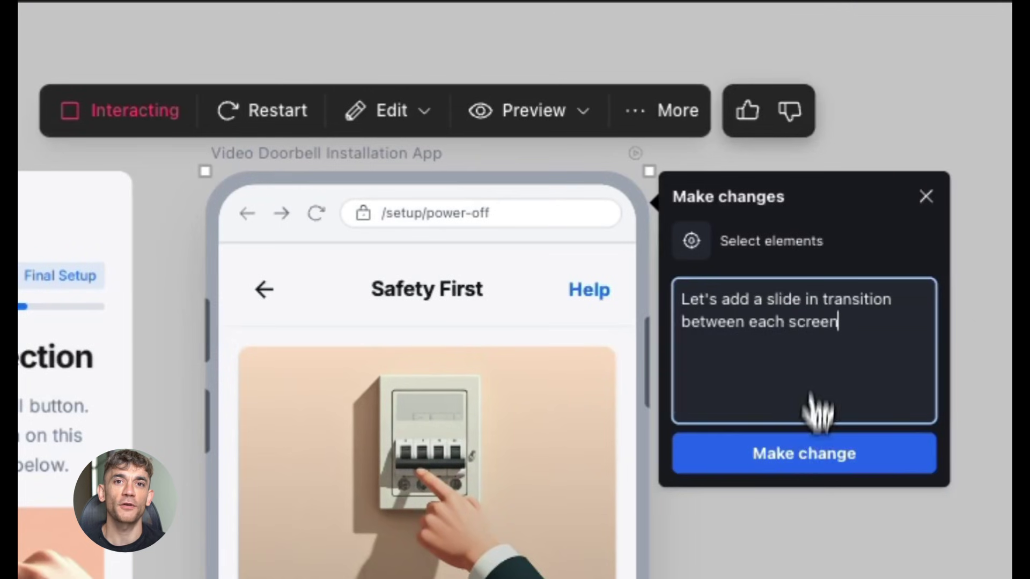
pyautogui.click(804, 453)
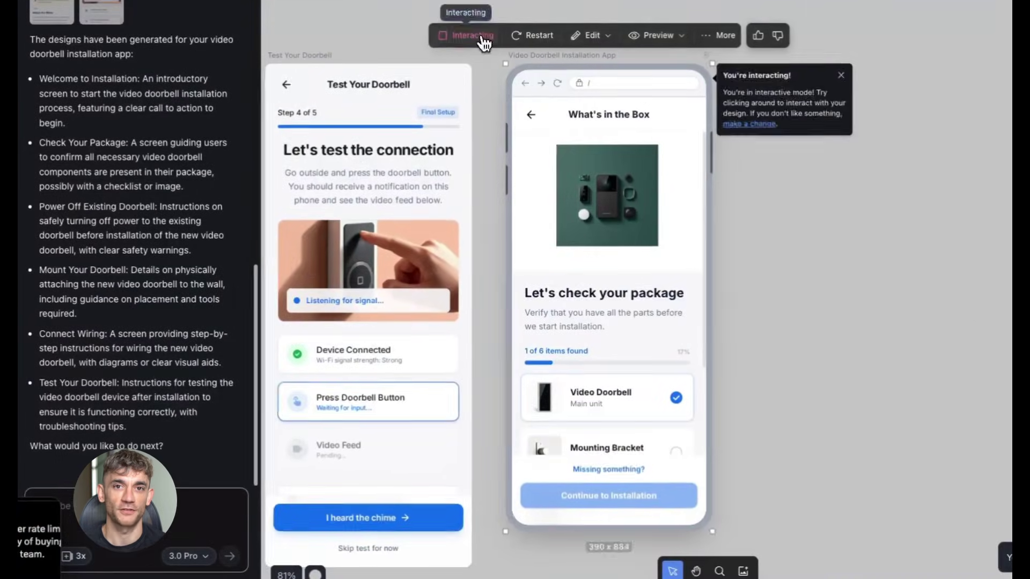
pyautogui.scroll(-3, 592, 346)
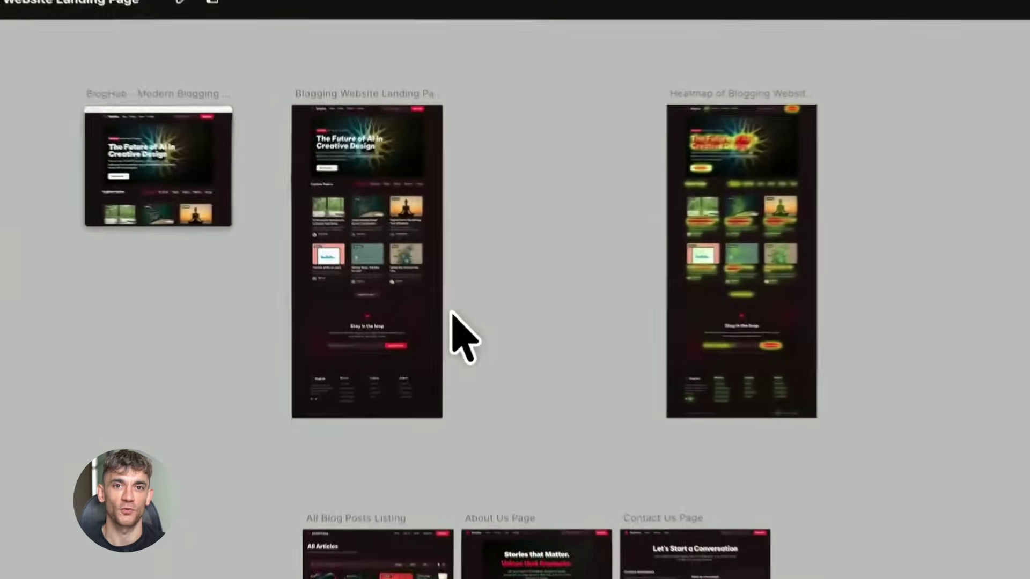
# - Select the blogging landing page, then review its predictive heatmap screen
pyautogui.click(379, 233)
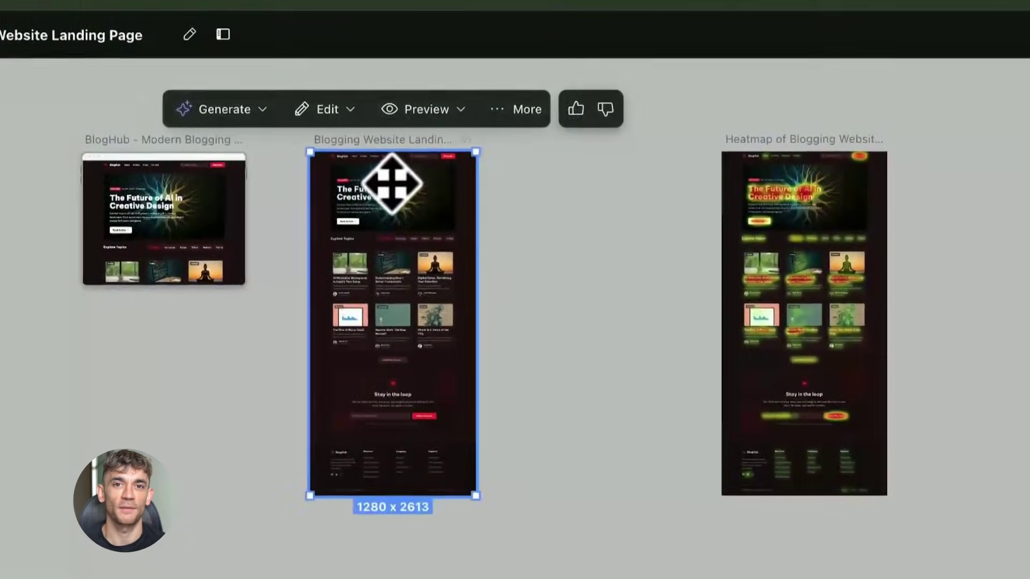
pyautogui.click(248, 84)
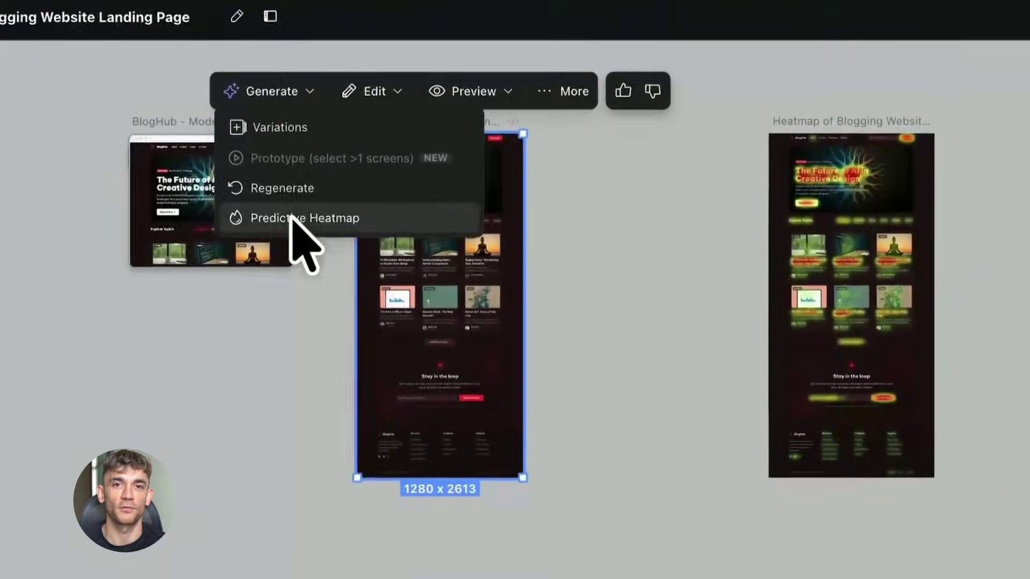
pyautogui.click(325, 217)
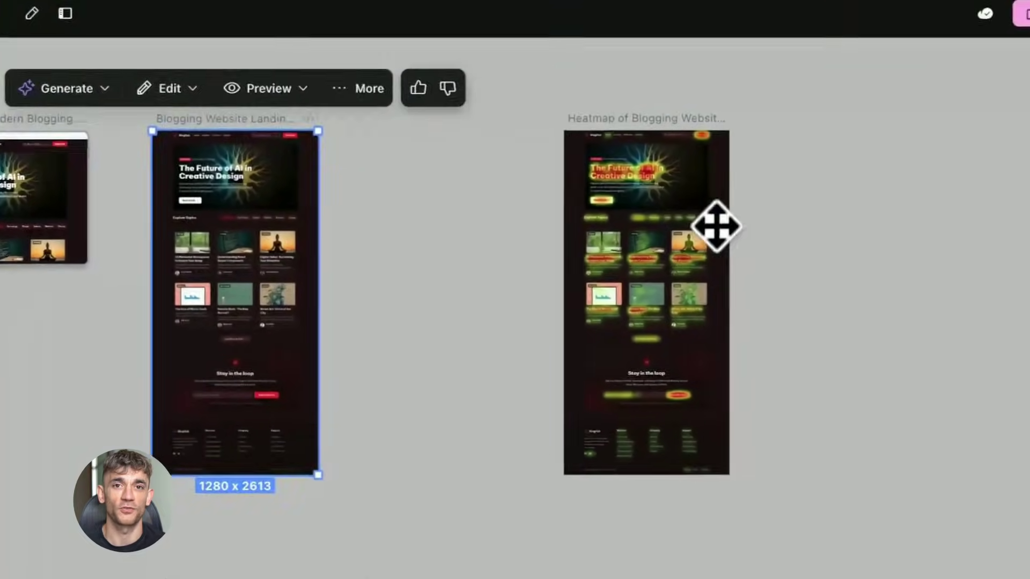
pyautogui.click(905, 230)
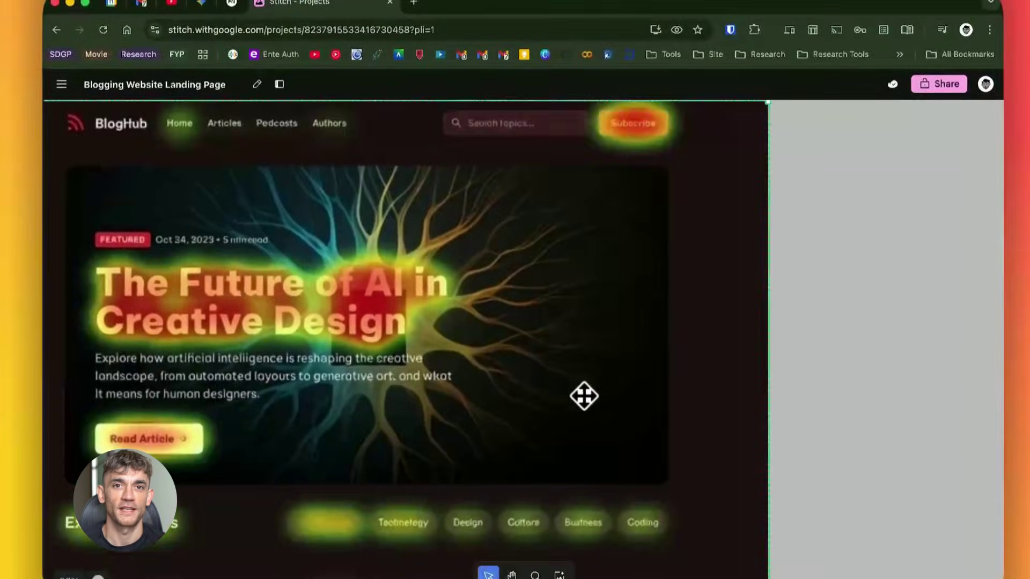
# - Multi-select the landing page, All Blog Posts Listing and About Us screens for export
pyautogui.scroll(-5, 584, 395)
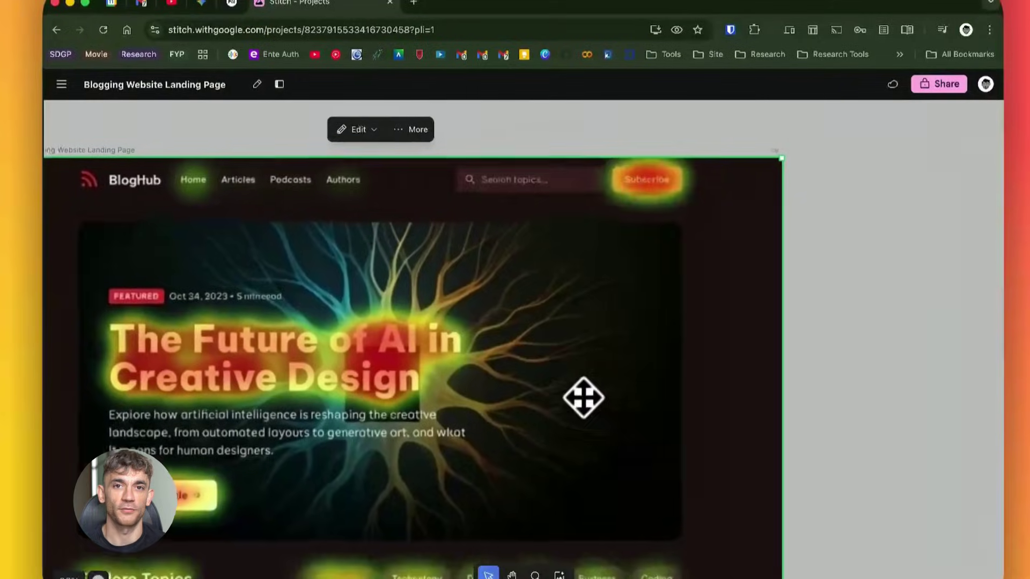
pyautogui.scroll(-5, 580, 399)
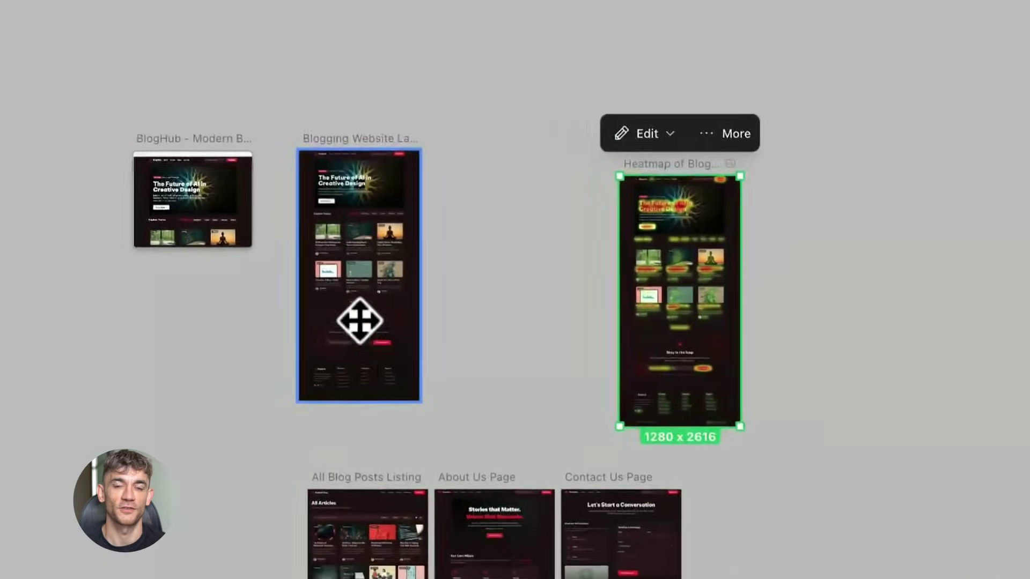
pyautogui.click(357, 392)
pyautogui.keyDown('shift'); pyautogui.click(362, 563); pyautogui.keyUp('shift')
pyautogui.keyDown('shift'); pyautogui.click(496, 434); pyautogui.keyUp('shift')
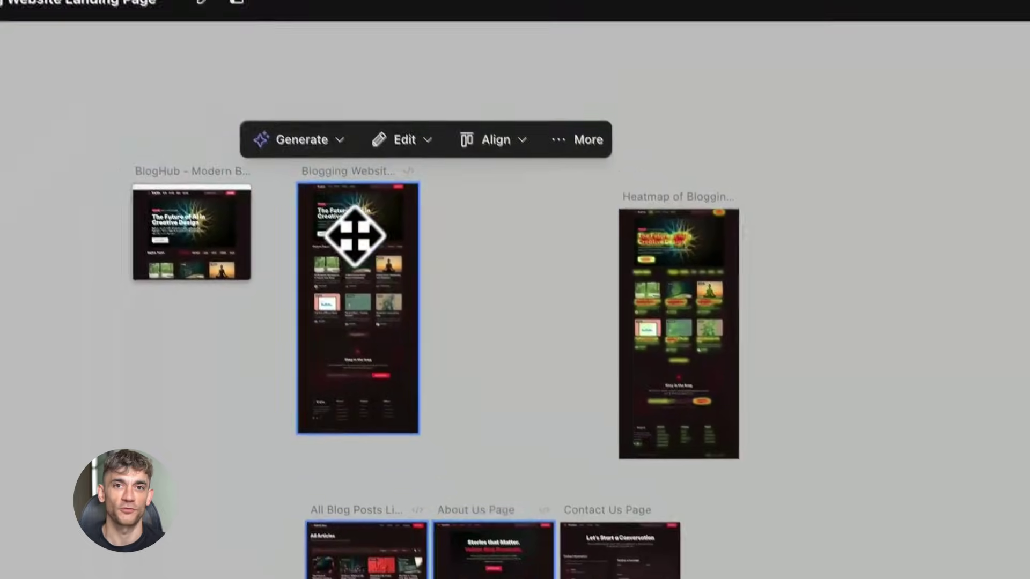
pyautogui.click(298, 22)
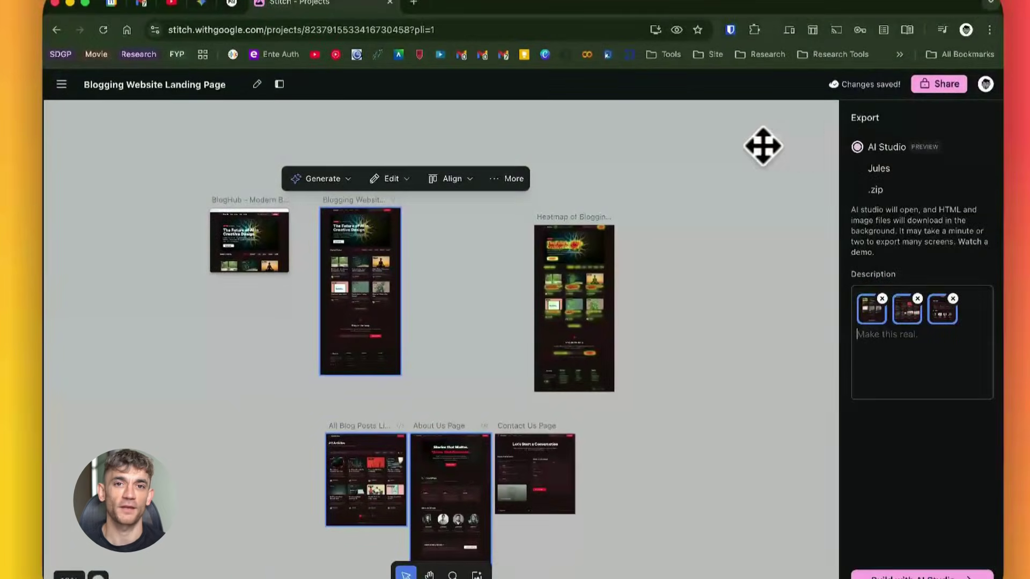
# - Open the BlogHub prototype's All Articles page, scroll it, and return to home
pyautogui.click(655, 145)
pyautogui.click(356, 214)
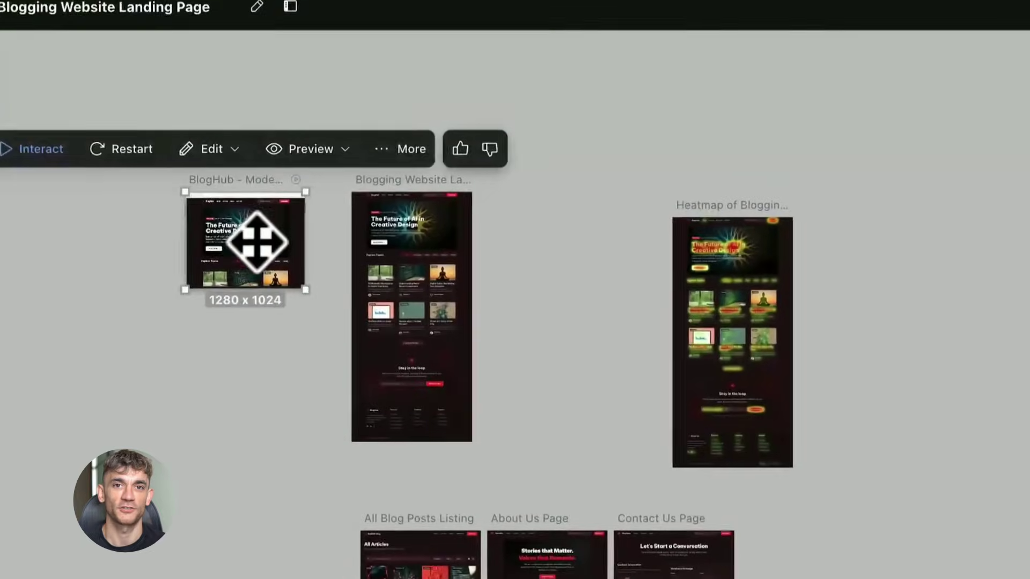
pyautogui.doubleClick(201, 236)
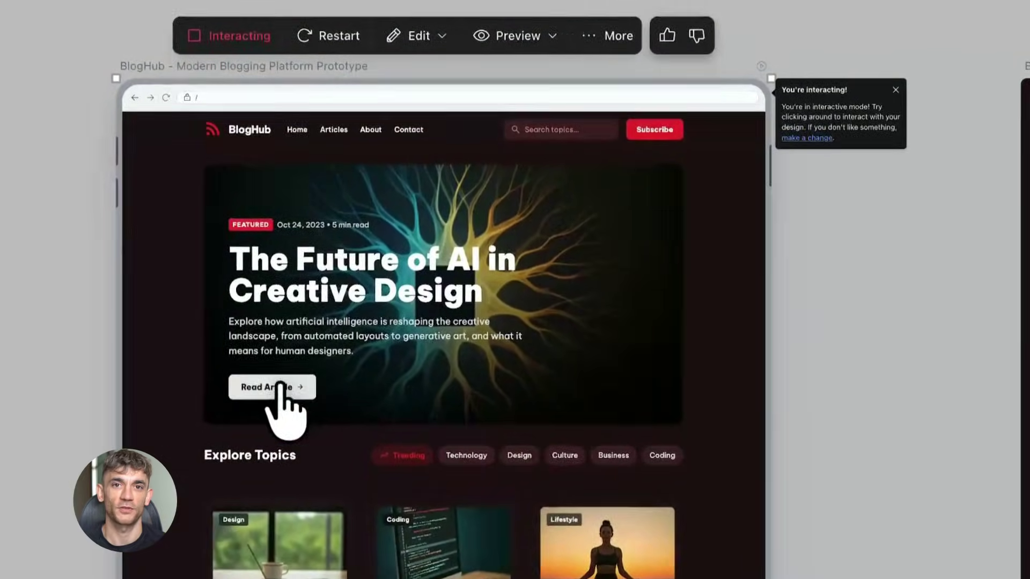
pyautogui.click(220, 367)
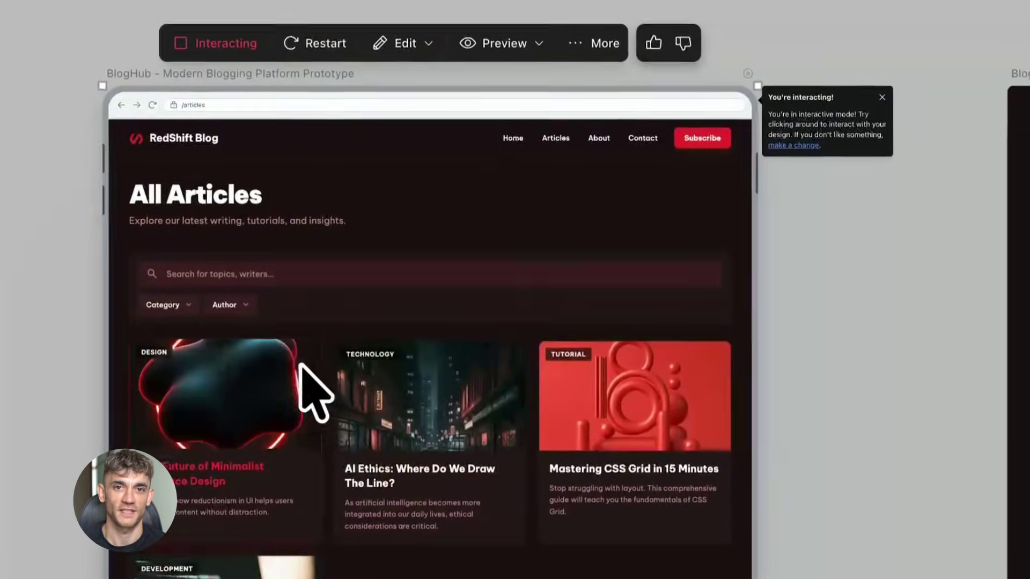
pyautogui.scroll(-5, 295, 365)
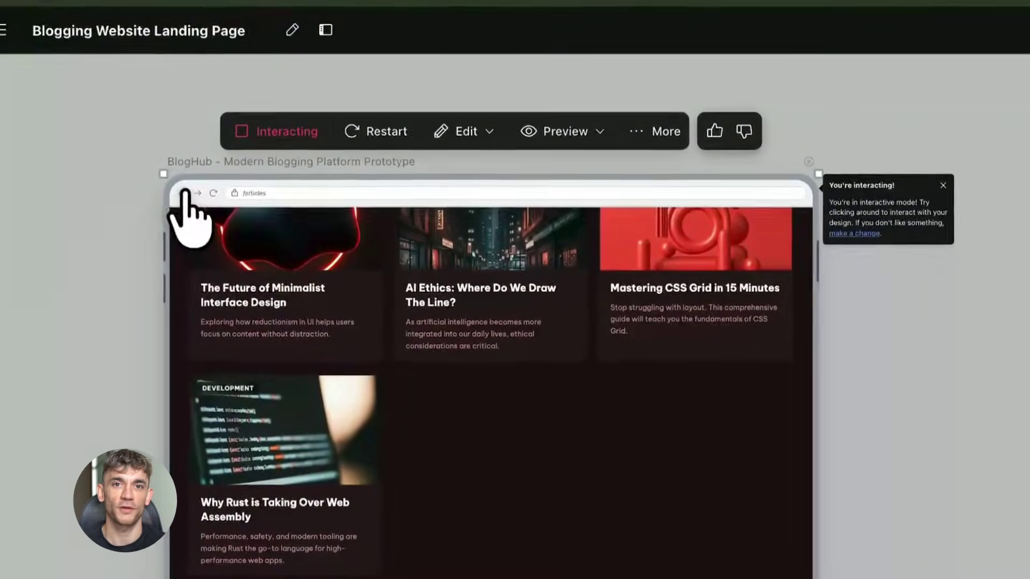
pyautogui.click(184, 193)
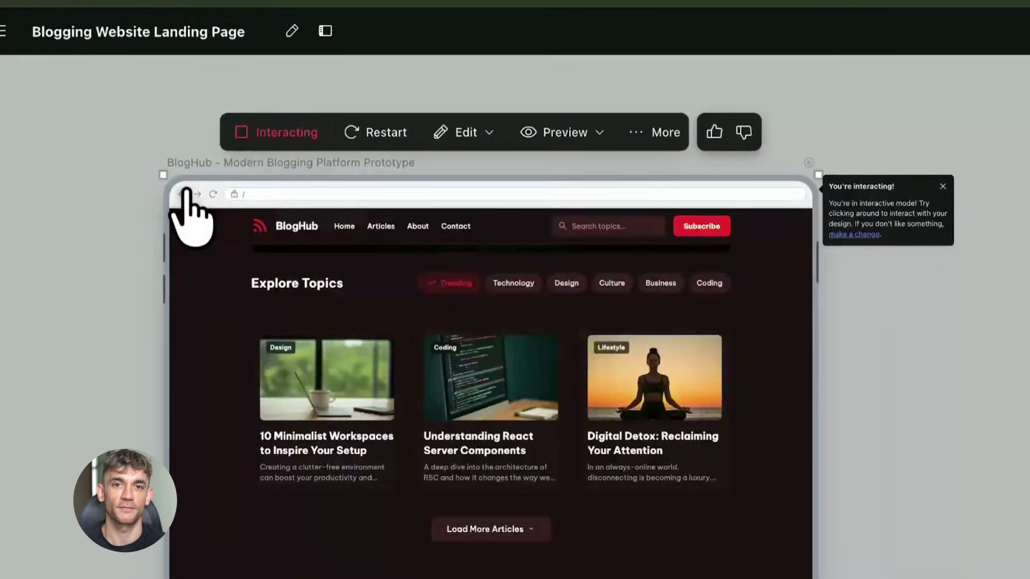
# - Leave the blog prototype and bring up Export for the selected plant app screens
pyautogui.click(301, 131)
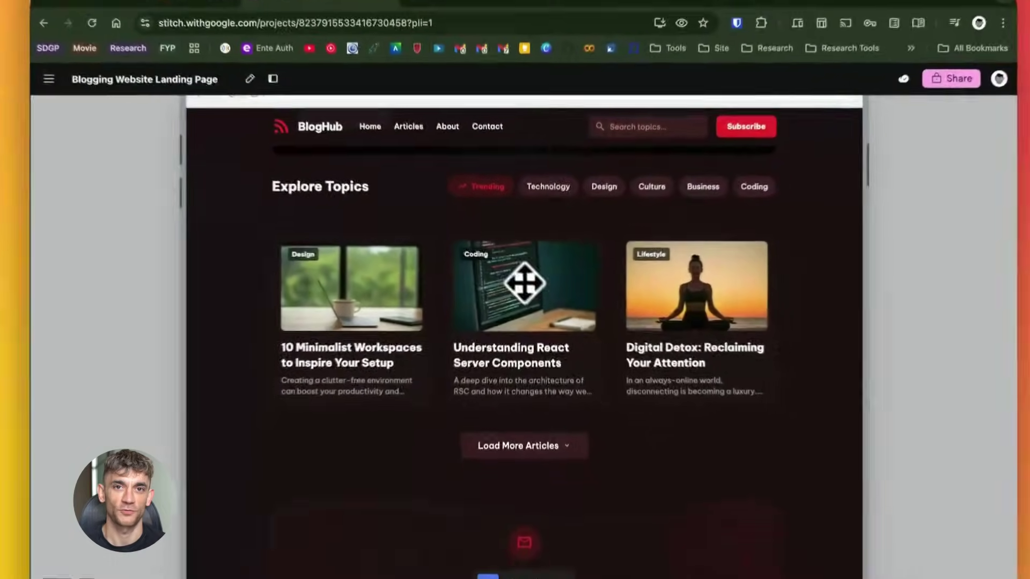
pyautogui.click(563, 155)
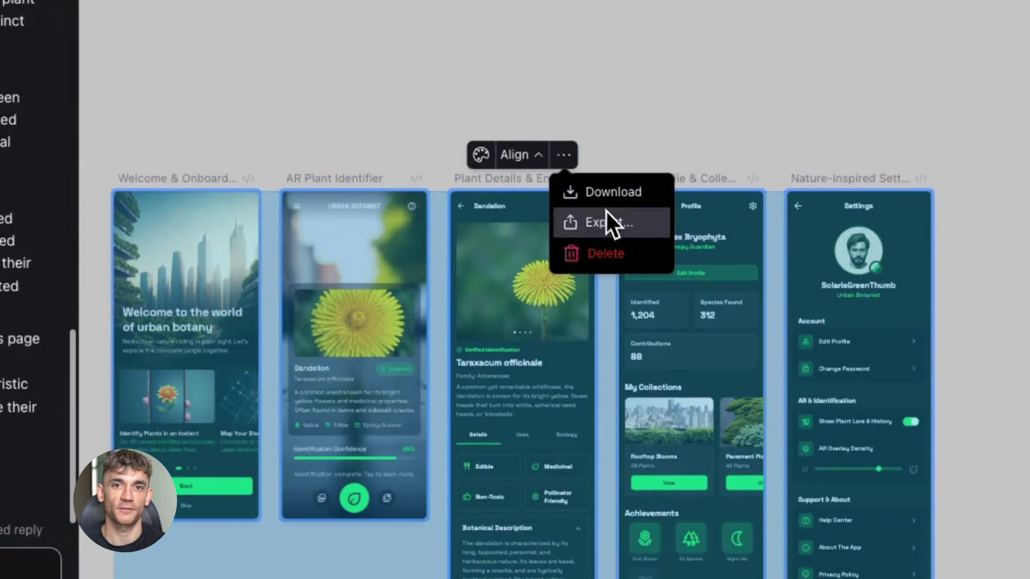
pyautogui.click(606, 212)
# - Choose AI Studio as the export destination with the description 'Make this real.'
pyautogui.click(860, 5)
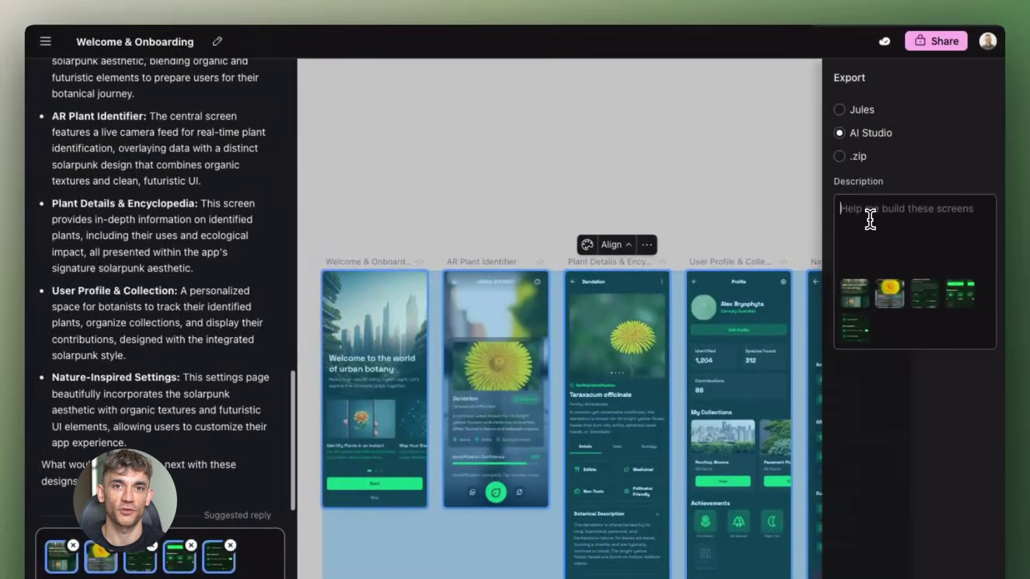
pyautogui.write('M')
pyautogui.write('ake this real. You can hotlink images from the html')
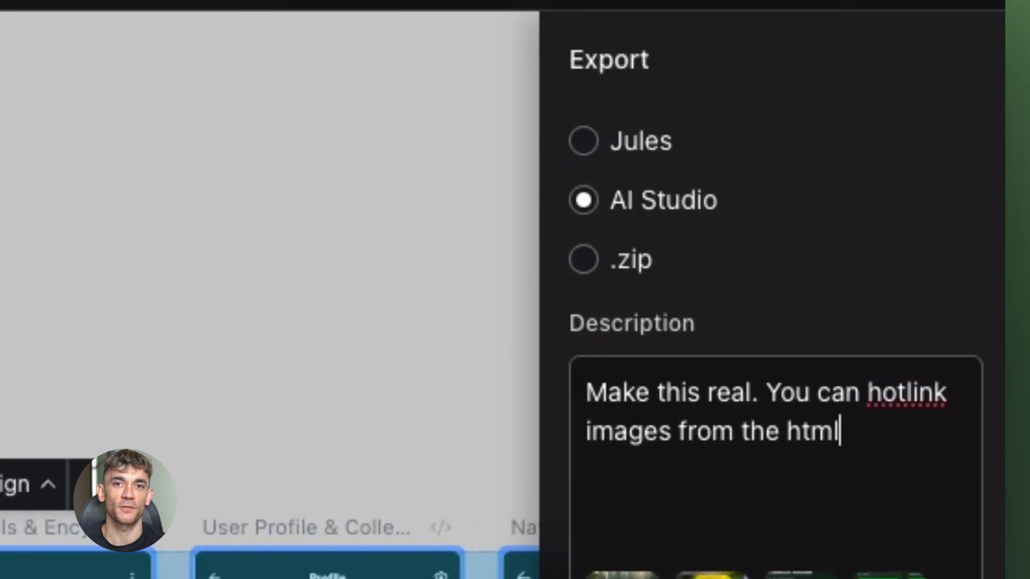
pyautogui.write('.')
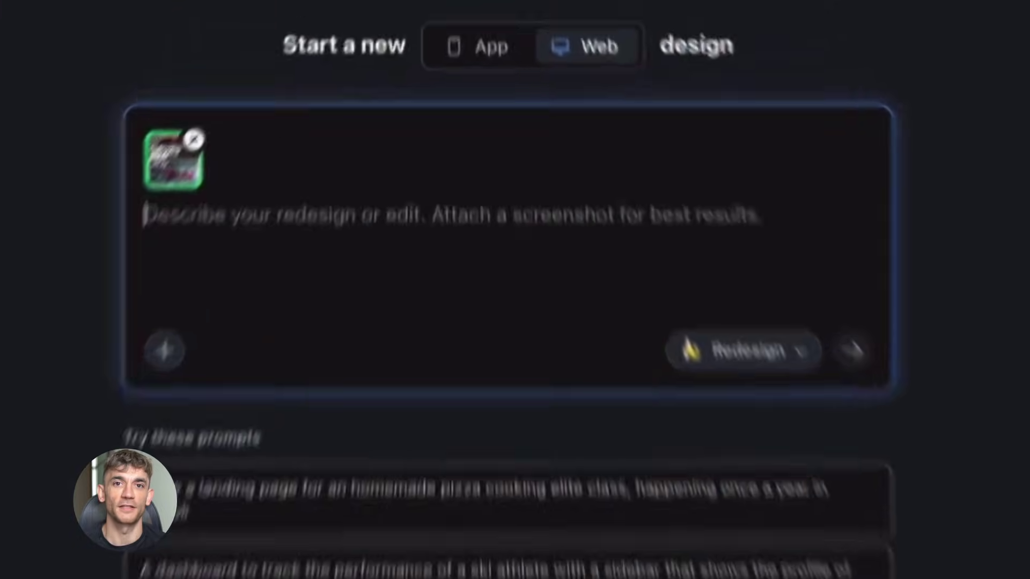
# - Request an about-us page for the attached design, then a western cowboy redesign of an attached website URL
pyautogui.write('Create the "about us" page for this')
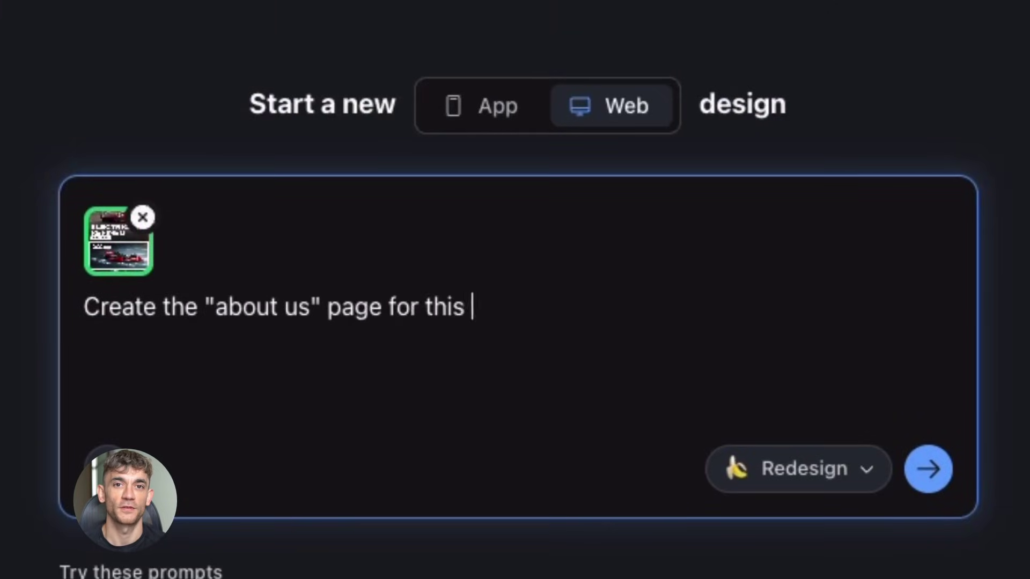
pyautogui.click(911, 464)
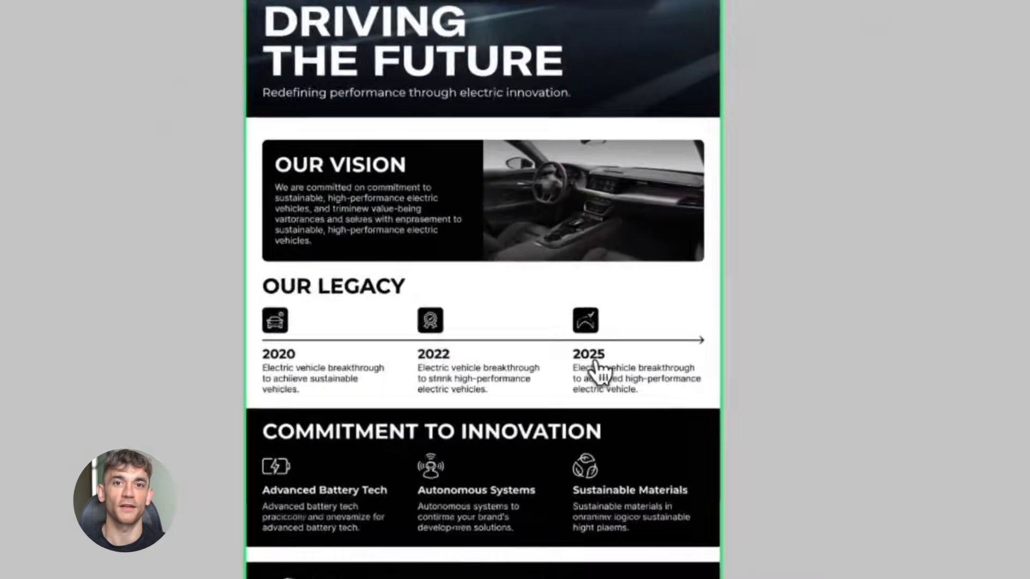
pyautogui.write('Edit this dashboard to m')
pyautogui.write('ake it cleaner,')
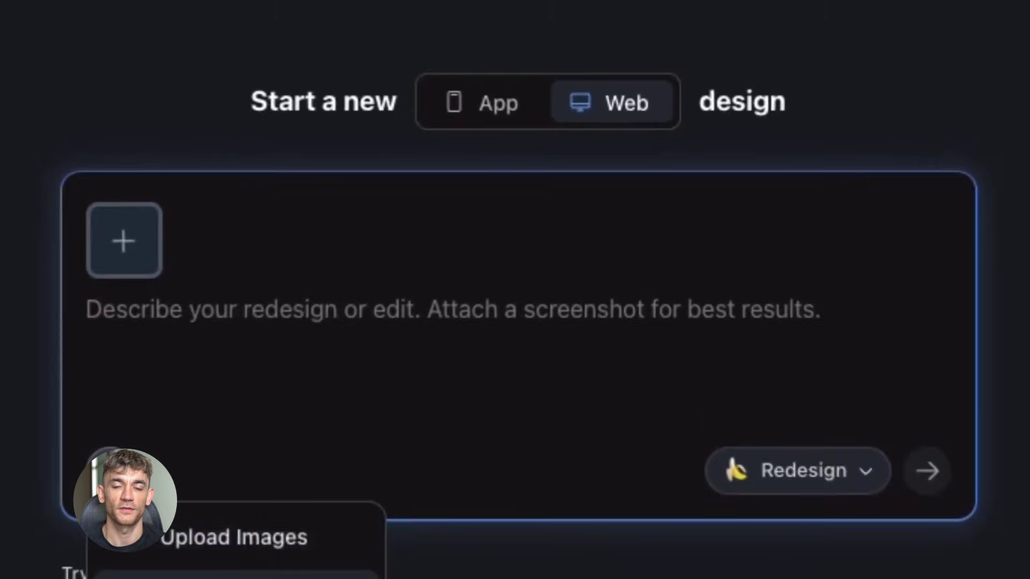
pyautogui.click(375, 487)
pyautogui.write('com')
pyautogui.press('Return')
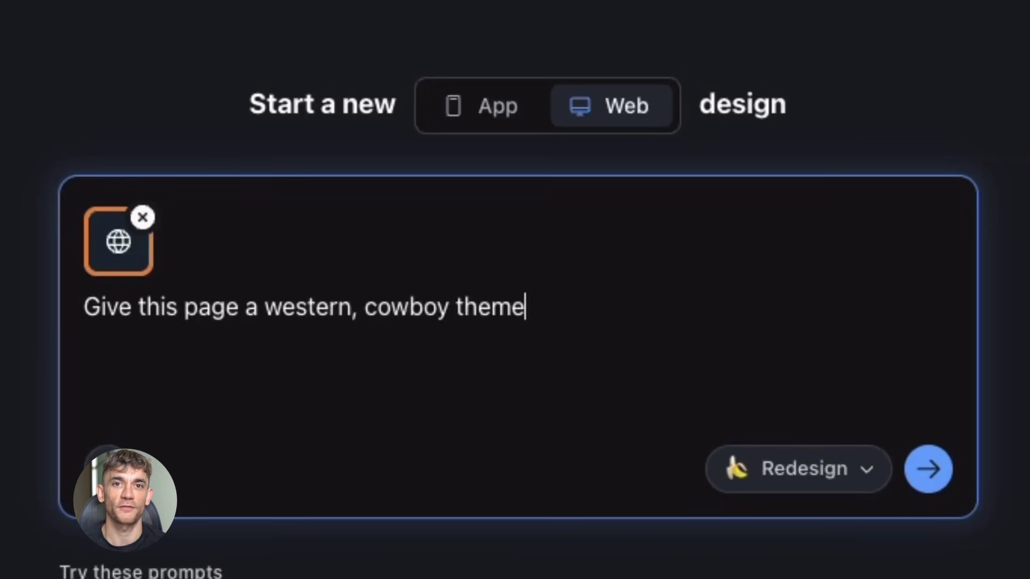
pyautogui.press('Return')
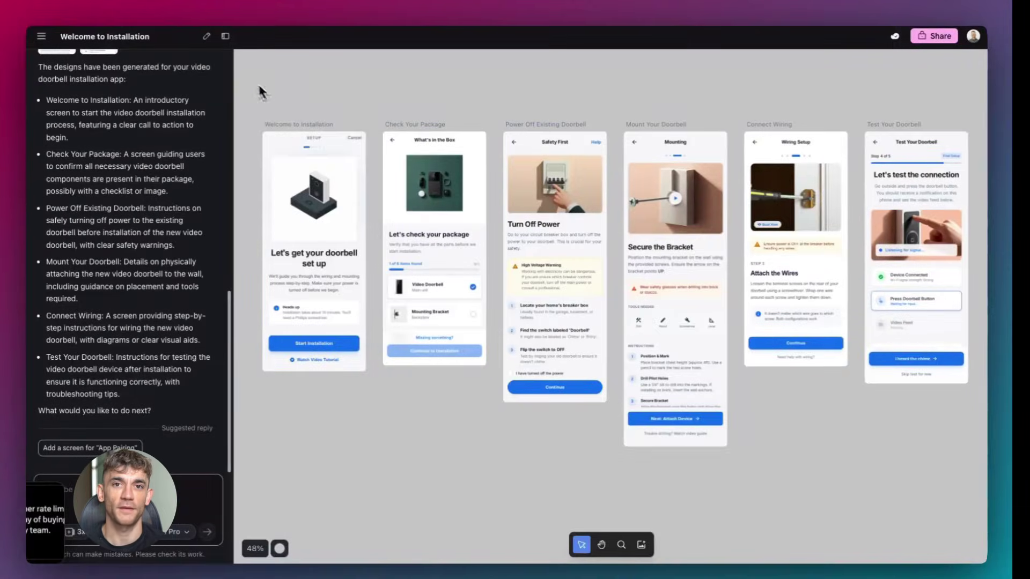
# - Generate a clickable prototype from all six doorbell installation screens
pyautogui.moveTo(269, 112); pyautogui.dragTo(890, 295)
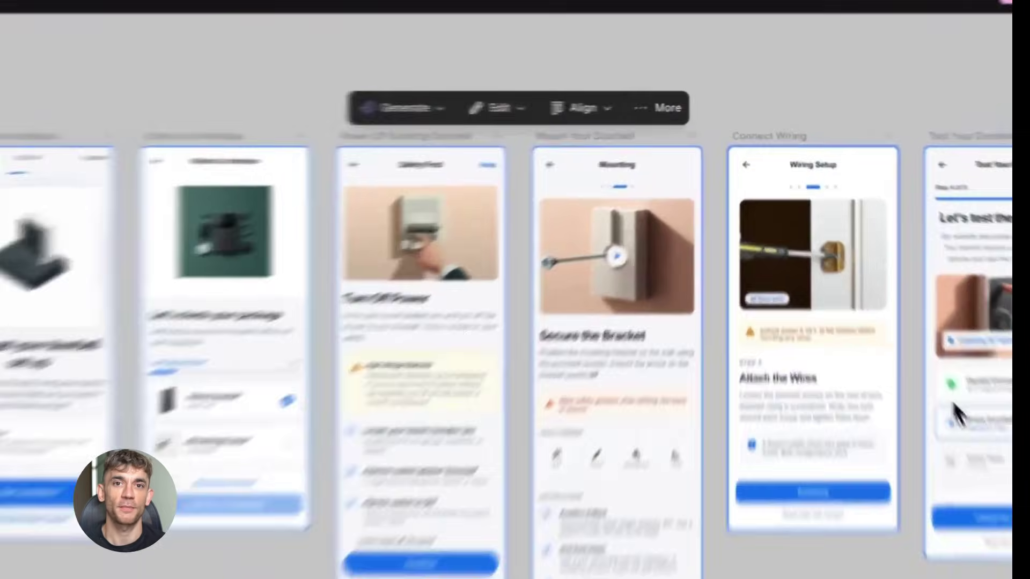
pyautogui.click(413, 110)
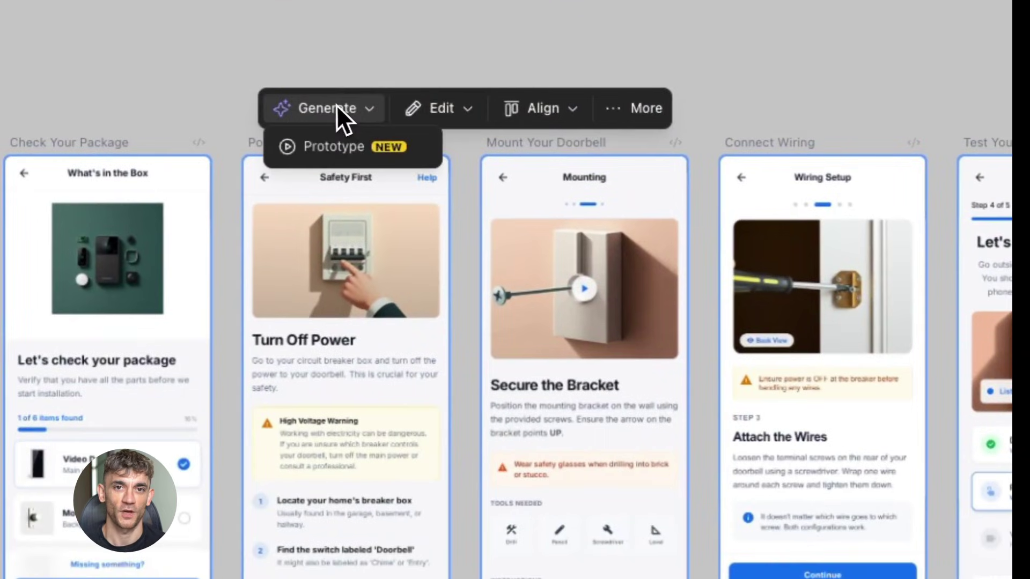
pyautogui.click(340, 149)
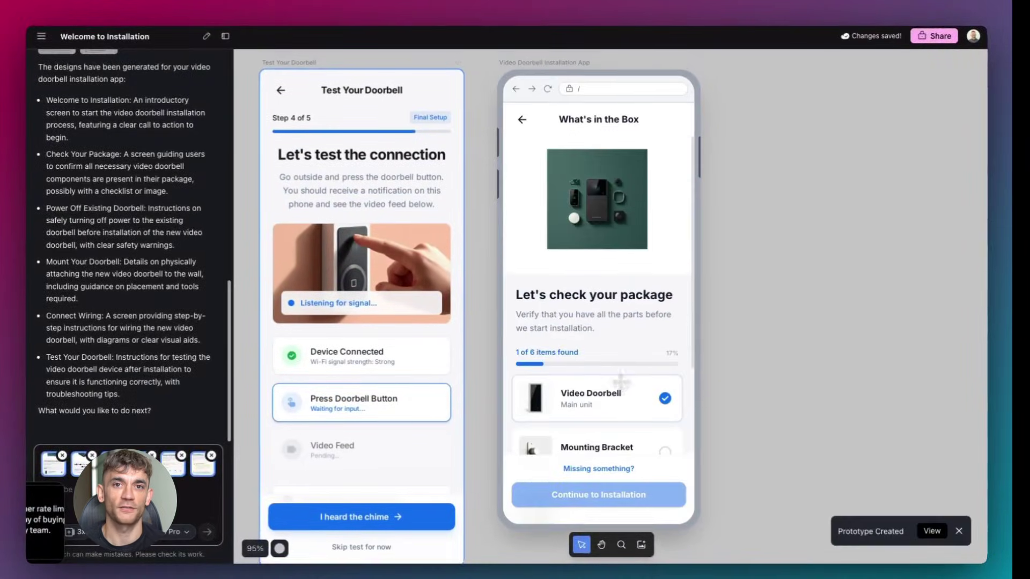
# - In the prototype, check off Mounting Bracket and Chime Connector, then continue to installation setup
pyautogui.click(600, 97)
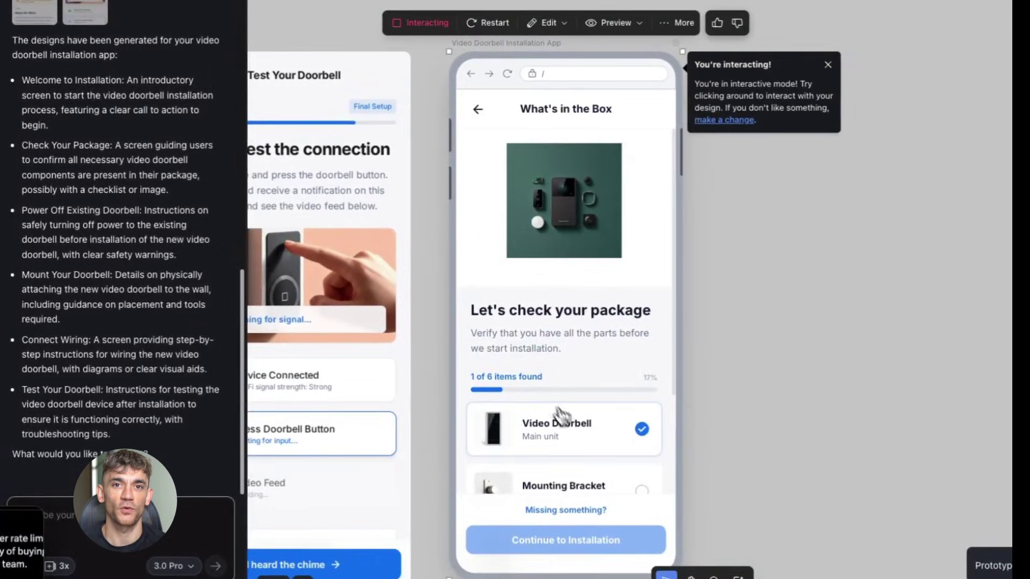
pyautogui.scroll(-2, 594, 383)
pyautogui.click(640, 432)
pyautogui.scroll(-3, 638, 383)
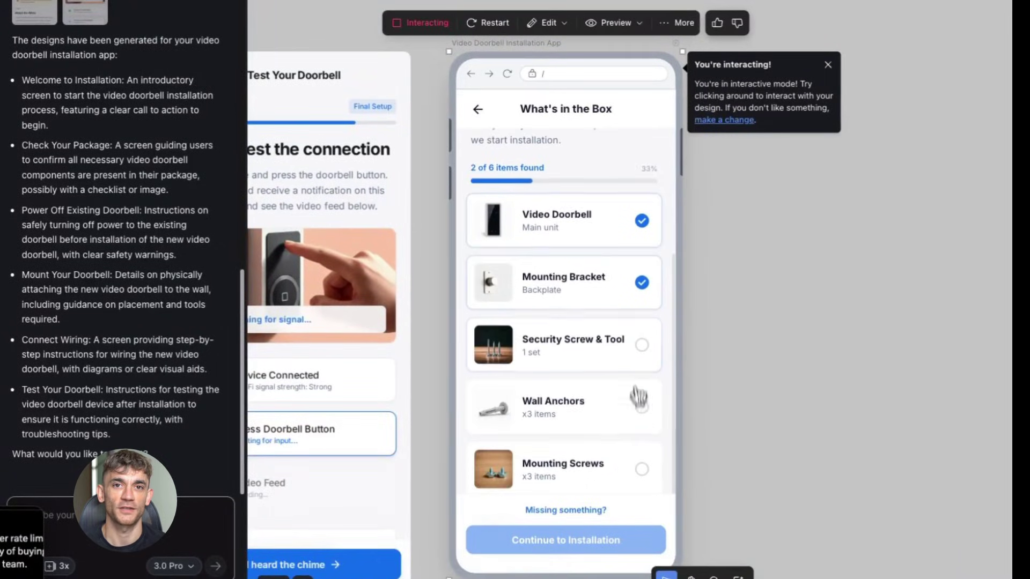
pyautogui.scroll(-2, 641, 460)
pyautogui.click(641, 453)
pyautogui.click(610, 536)
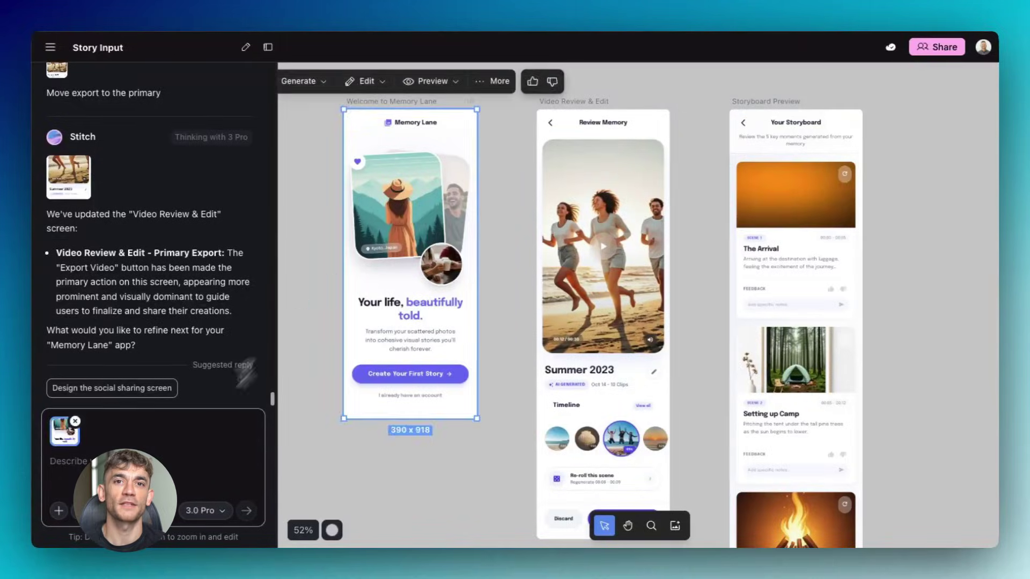
# - Send the prompts 'green theme', 'blue theme' and 'red with dark theme' for the welcome screen
pyautogui.click(164, 469)
pyautogui.write('green theme')
pyautogui.press('Return')
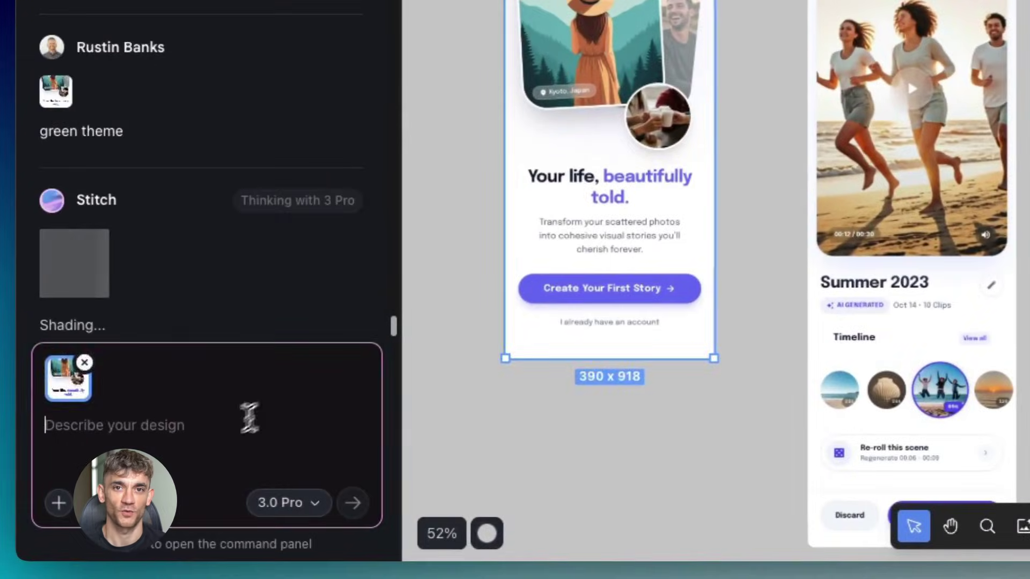
pyautogui.write('blue theme')
pyautogui.press('Return')
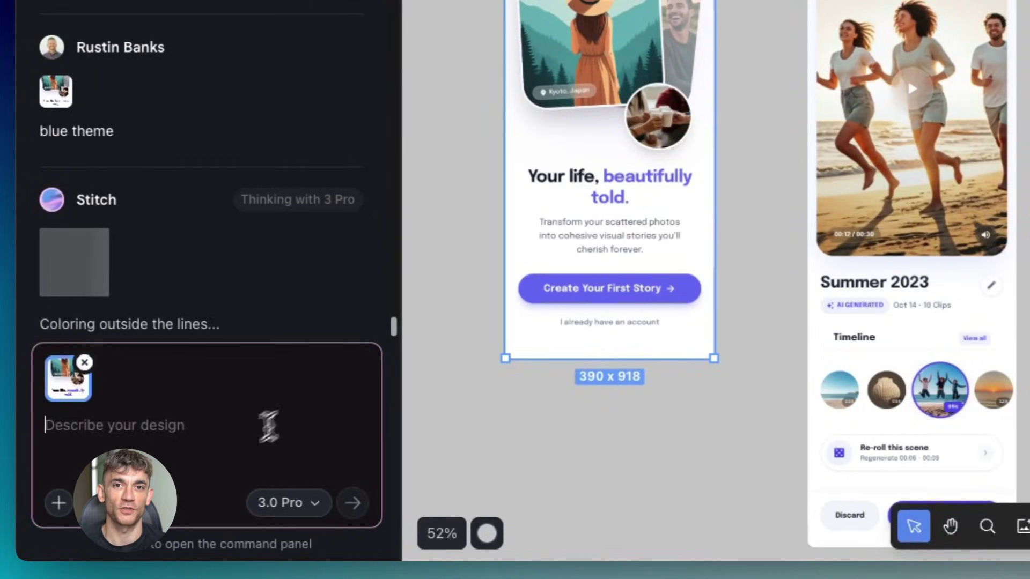
pyautogui.write('red with dark theme')
pyautogui.press('Return')
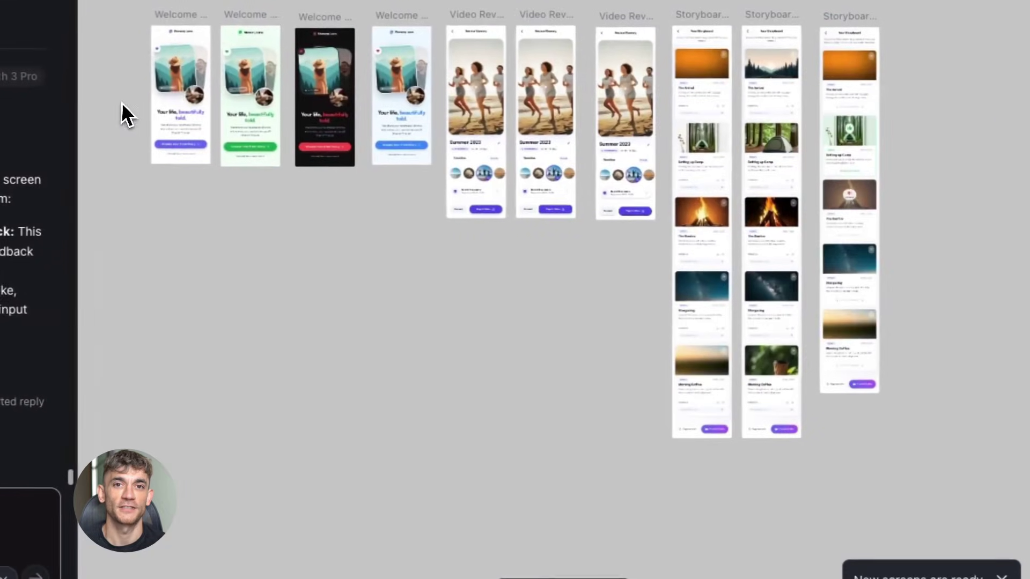
# - Select the green theme variant on the canvas
pyautogui.scroll(5, 140, 101)
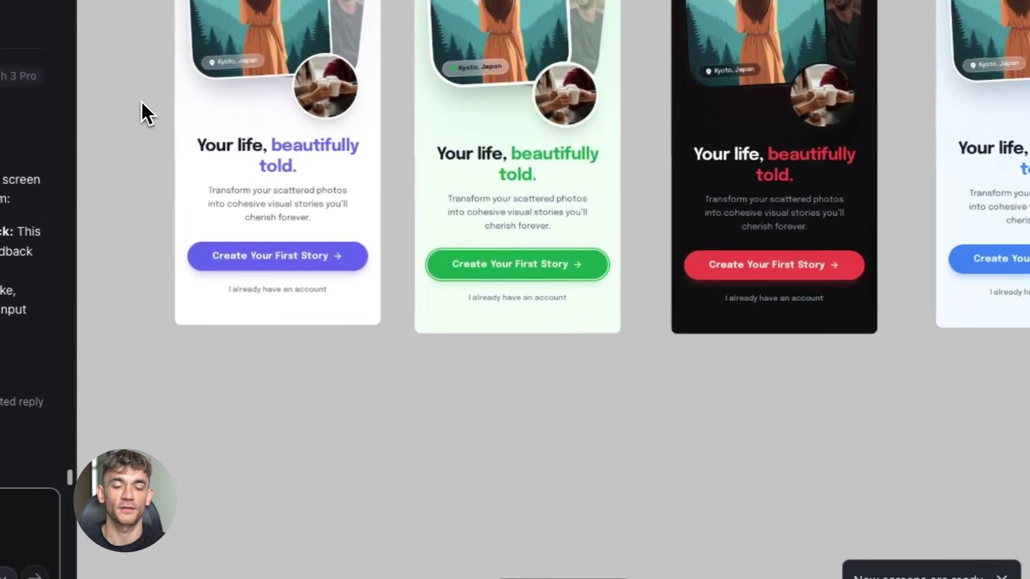
pyautogui.scroll(-5, 140, 101)
pyautogui.click(425, 244)
pyautogui.hscroll(5, 411, 283)
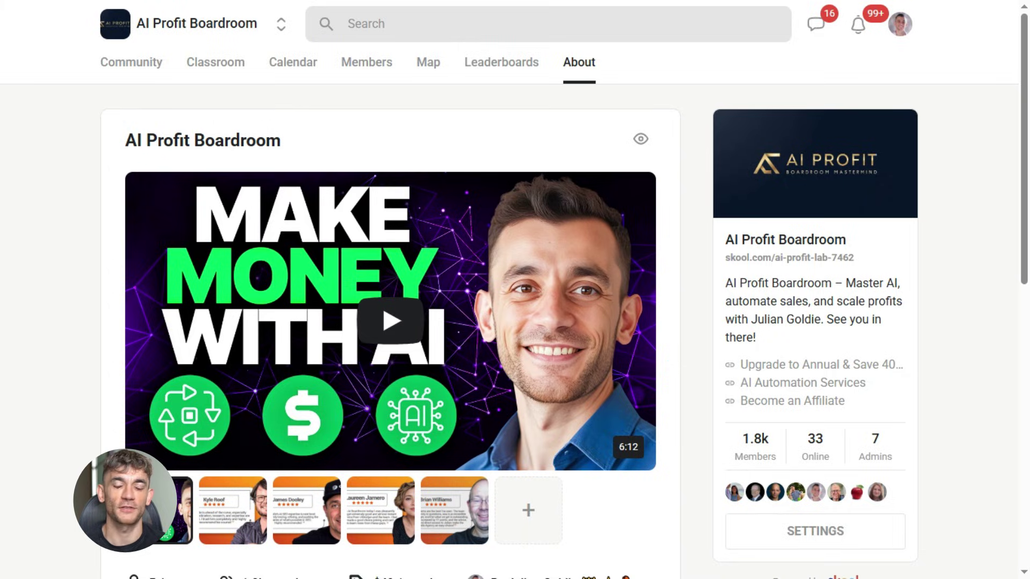
# - Review the AI Profit Boardroom About page and open its Classroom
pyautogui.scroll(-4, 515, 289)
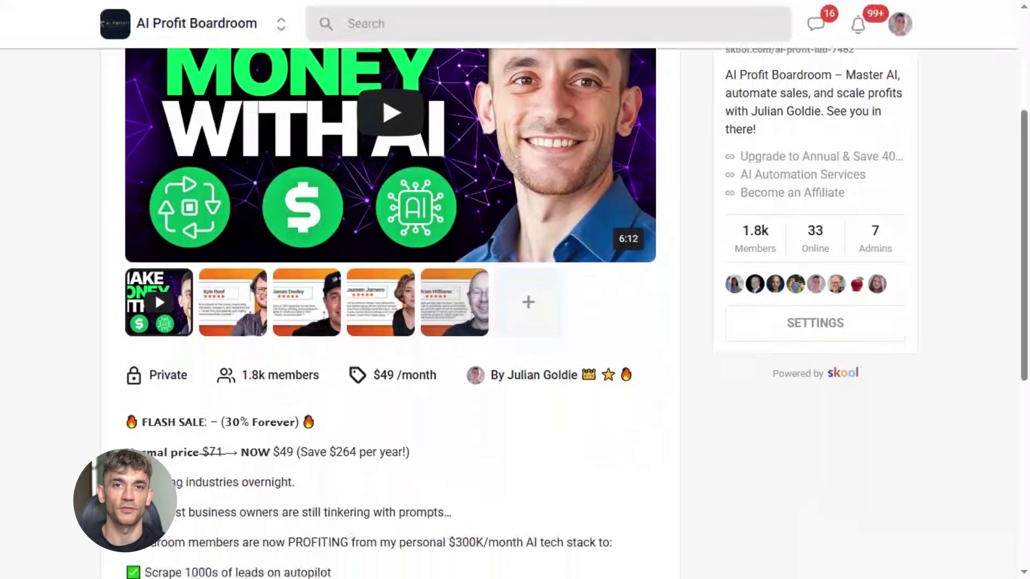
pyautogui.scroll(-5, 514, 290)
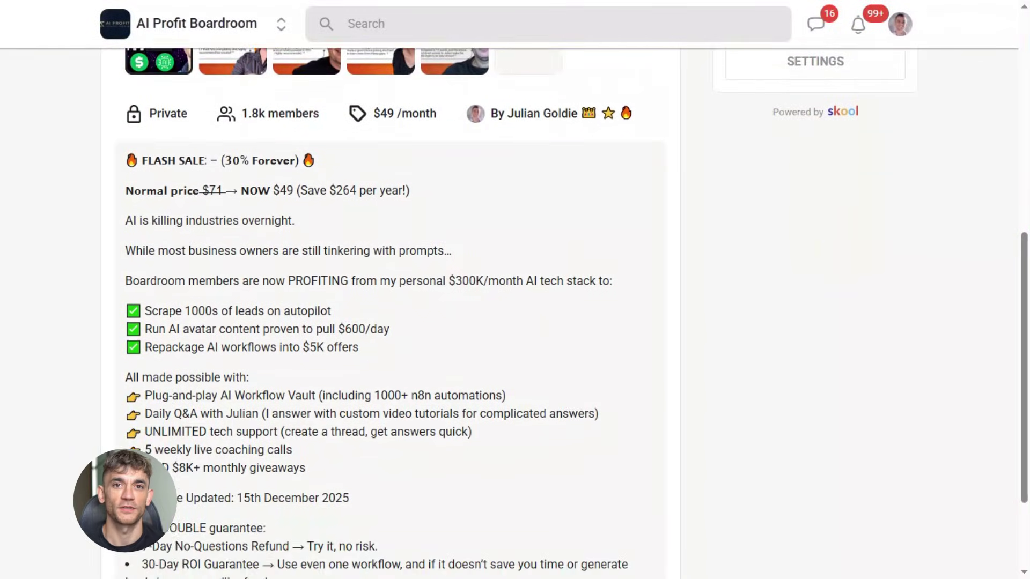
pyautogui.scroll(-2, 515, 289)
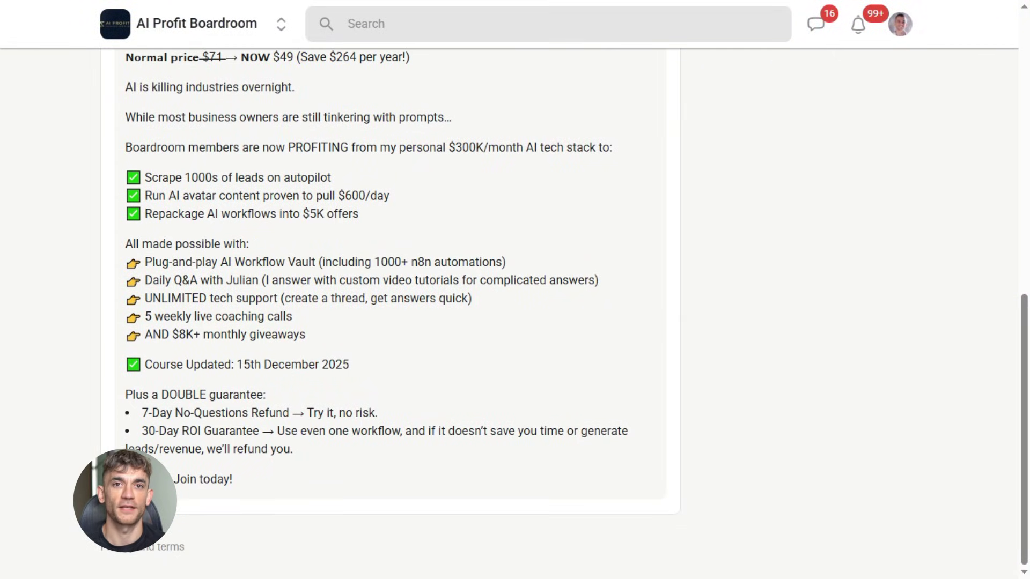
pyautogui.scroll(11, 515, 289)
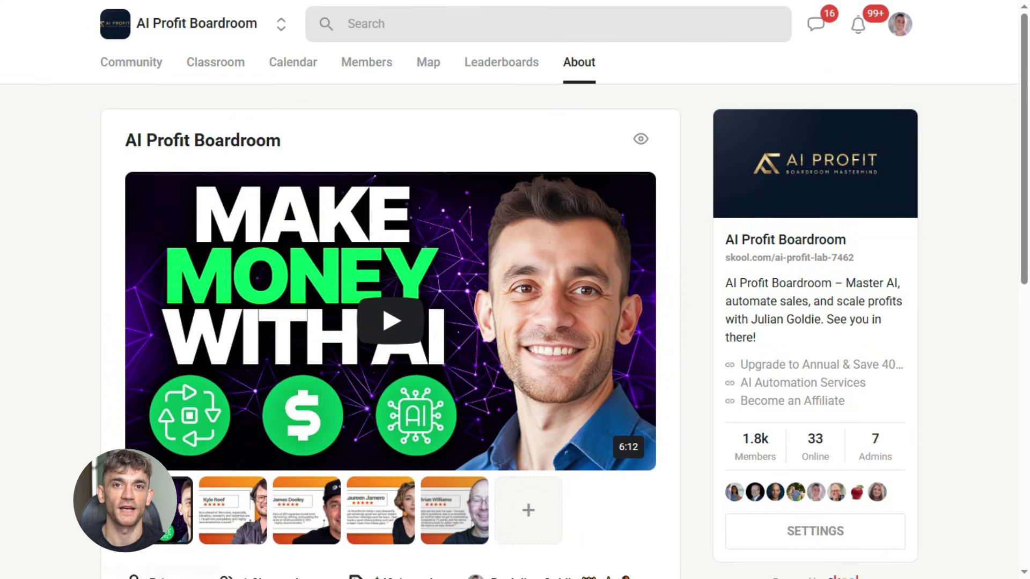
pyautogui.click(215, 62)
# - Browse the AI Money Lab About page, then its Classroom course list
pyautogui.scroll(-4, 232, 268)
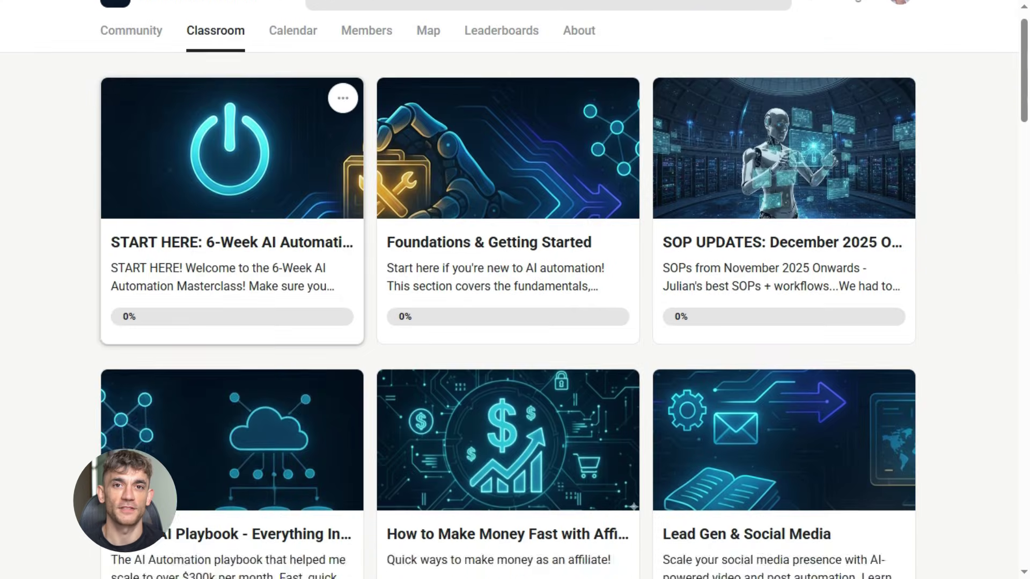
pyautogui.scroll(-5, 515, 289)
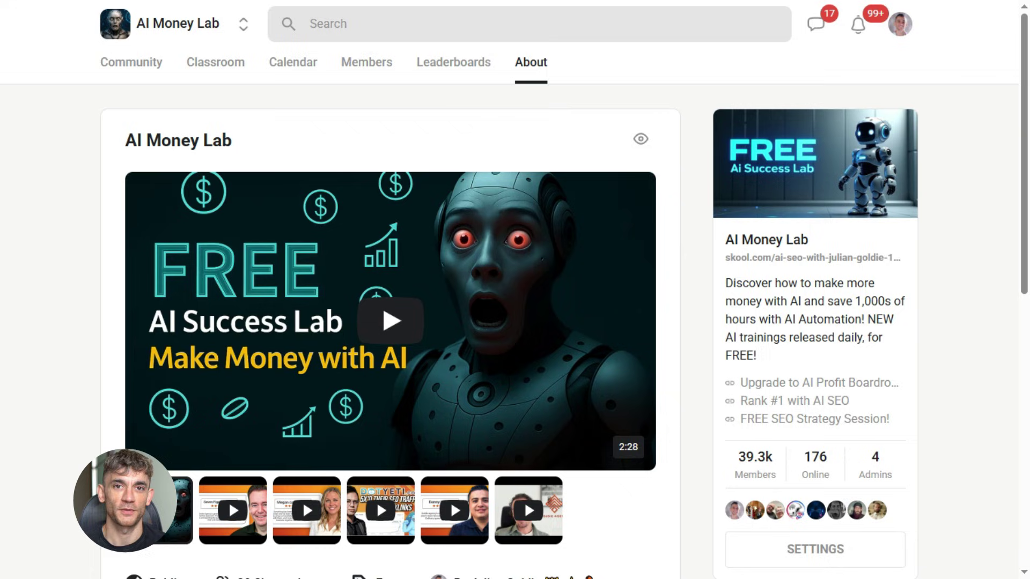
pyautogui.scroll(-5, 514, 290)
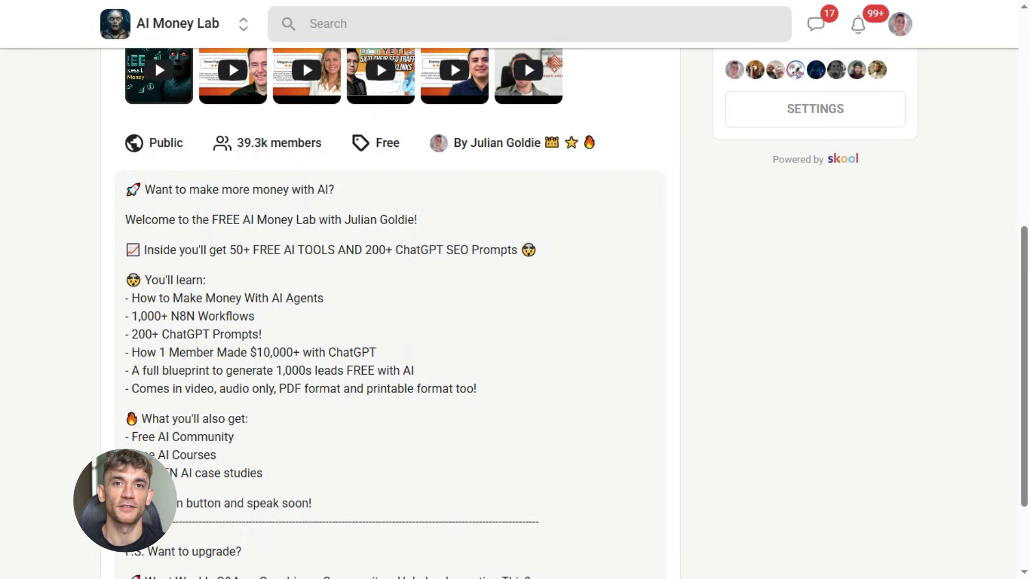
pyautogui.scroll(8, 514, 290)
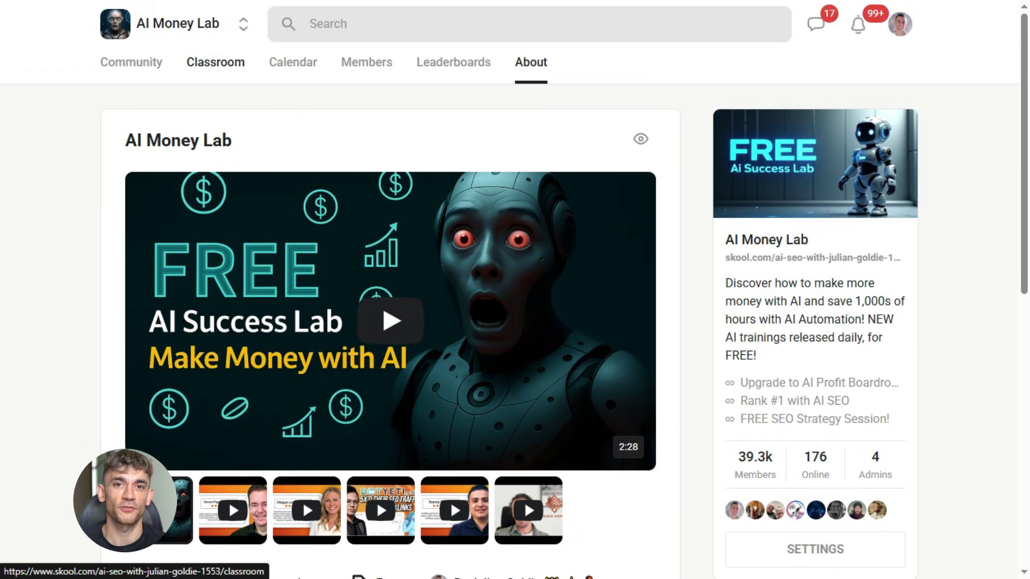
pyautogui.click(215, 62)
pyautogui.scroll(-5, 215, 62)
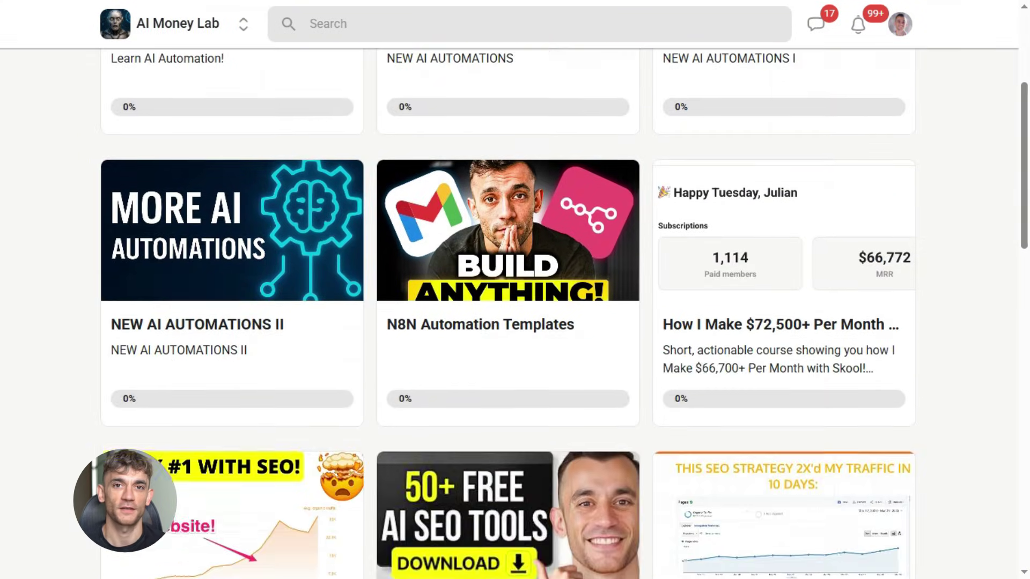
pyautogui.scroll(-15, 515, 290)
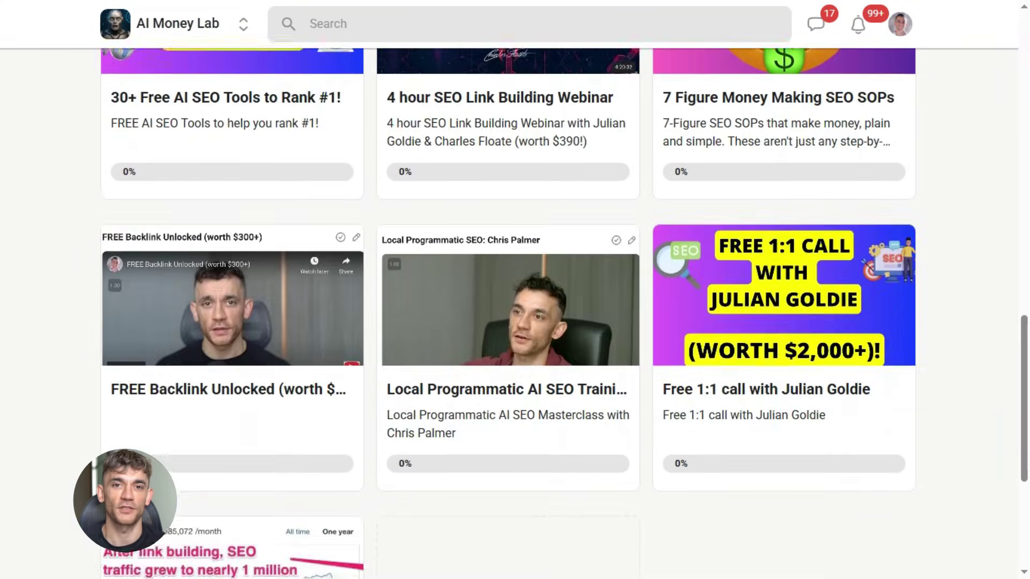